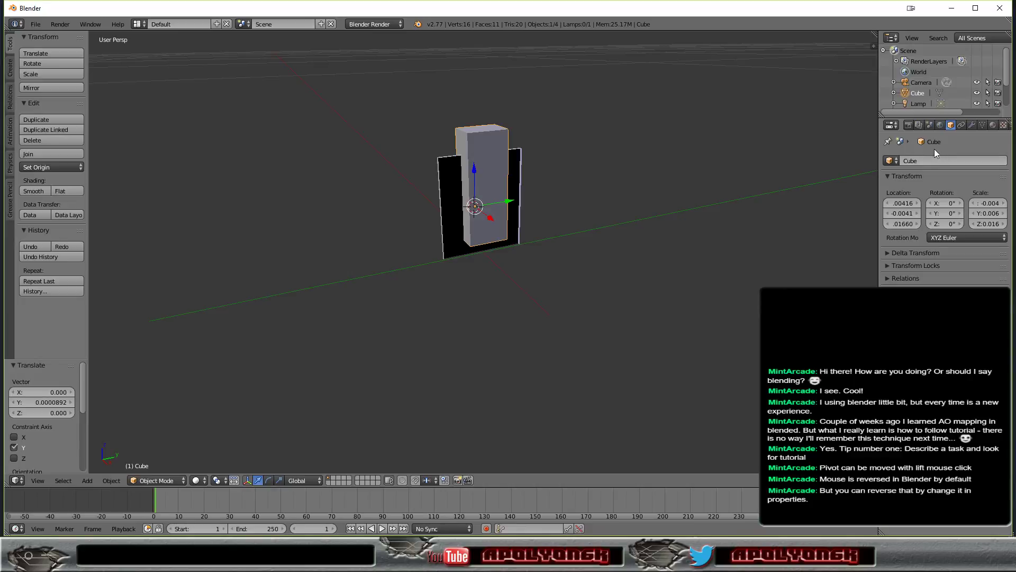
# Step: Browse the scene's object list and expand Cube in the Outliner
pyautogui.click(892, 160)
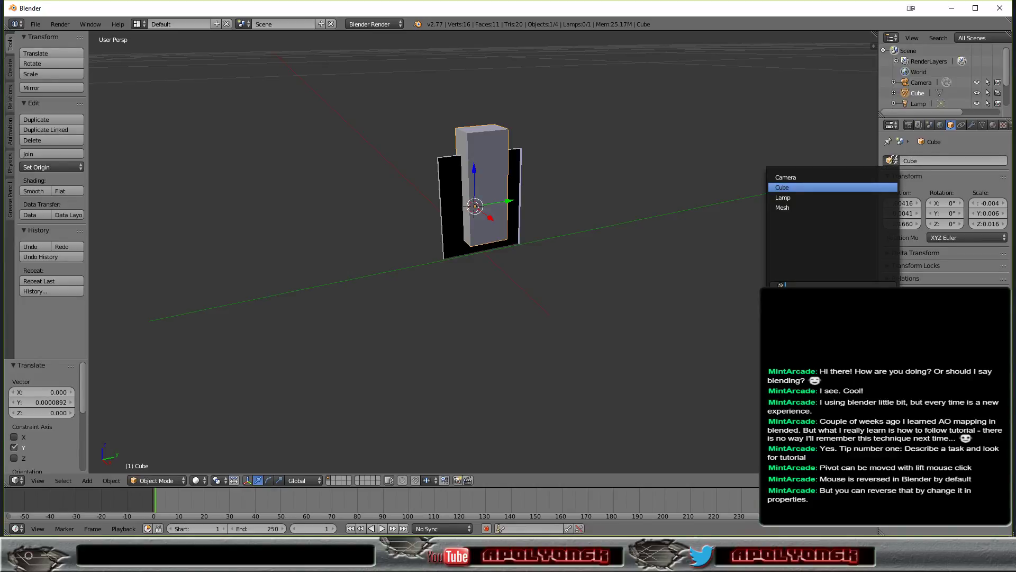
pyautogui.click(971, 143)
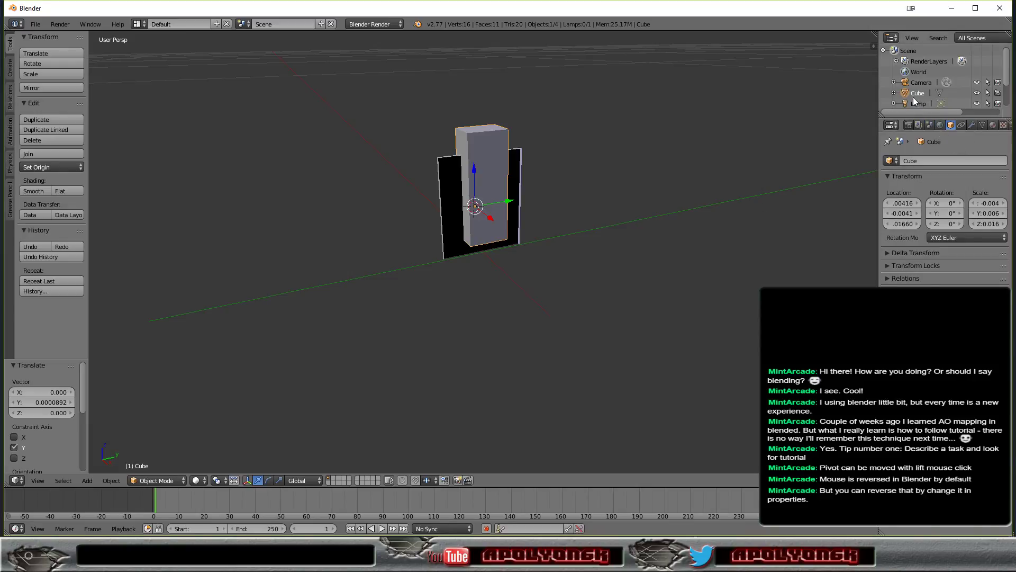
pyautogui.click(894, 93)
pyautogui.scroll(-2, 900, 94)
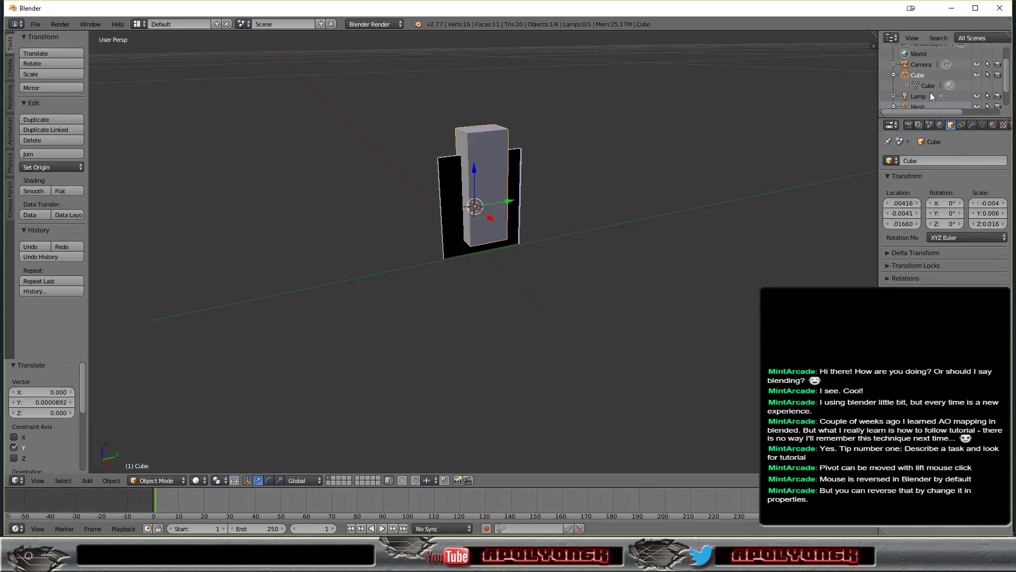
pyautogui.scroll(-1, 900, 93)
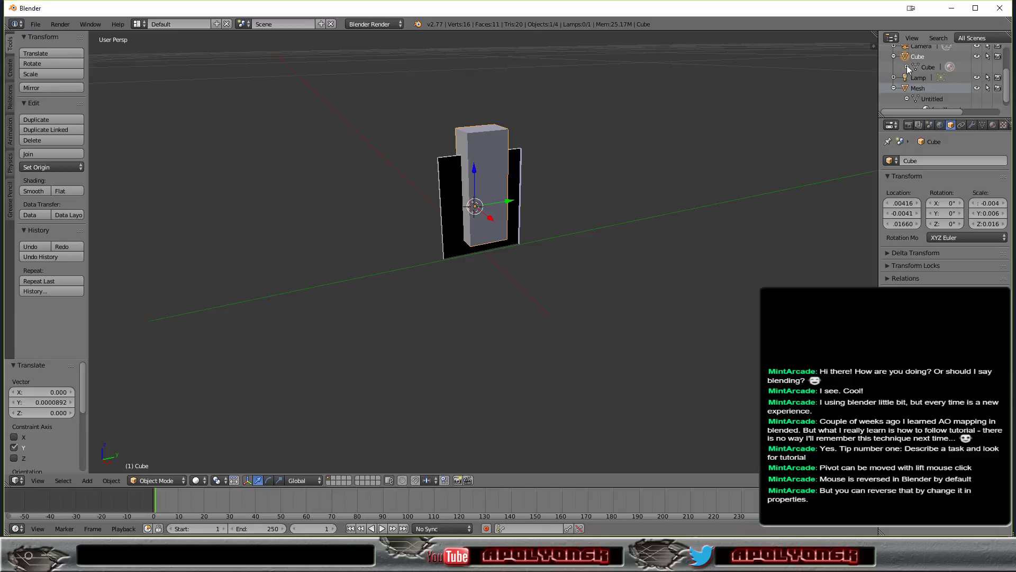
# Step: Inspect the Cube mesh's material and texture, then put the cube in Edit Mode
pyautogui.click(907, 67)
pyautogui.click(918, 78)
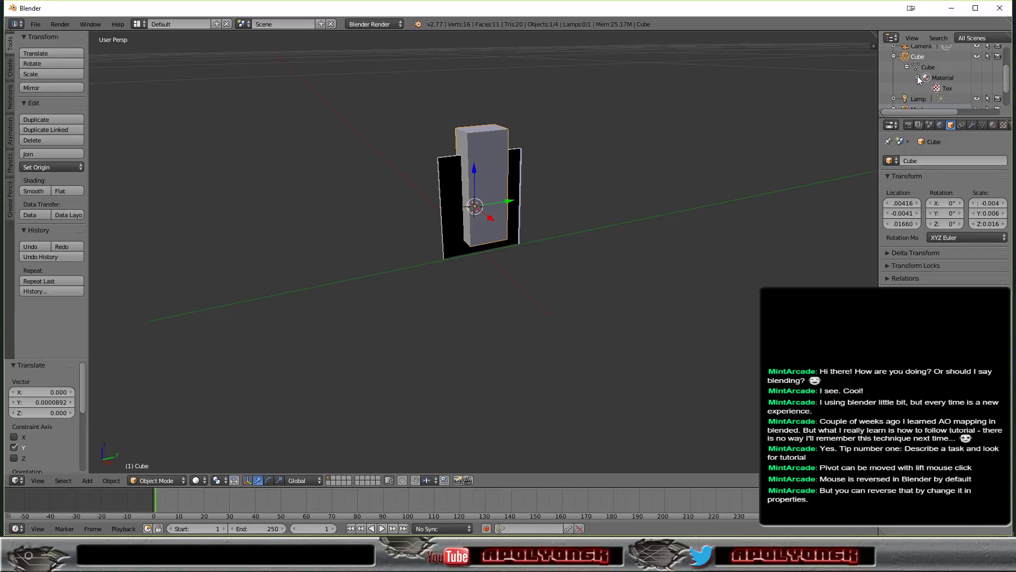
pyautogui.click(908, 66)
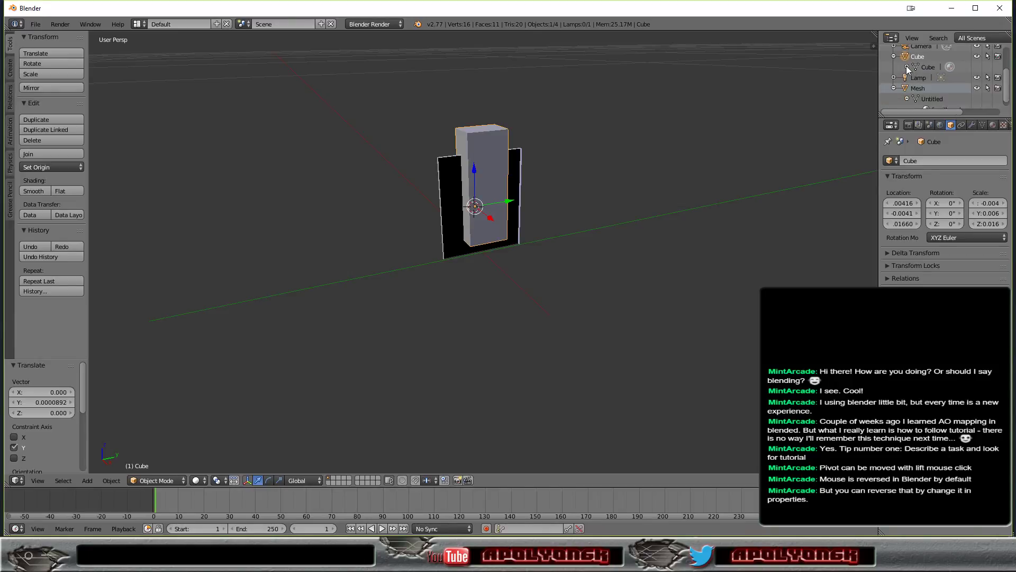
pyautogui.click(918, 68)
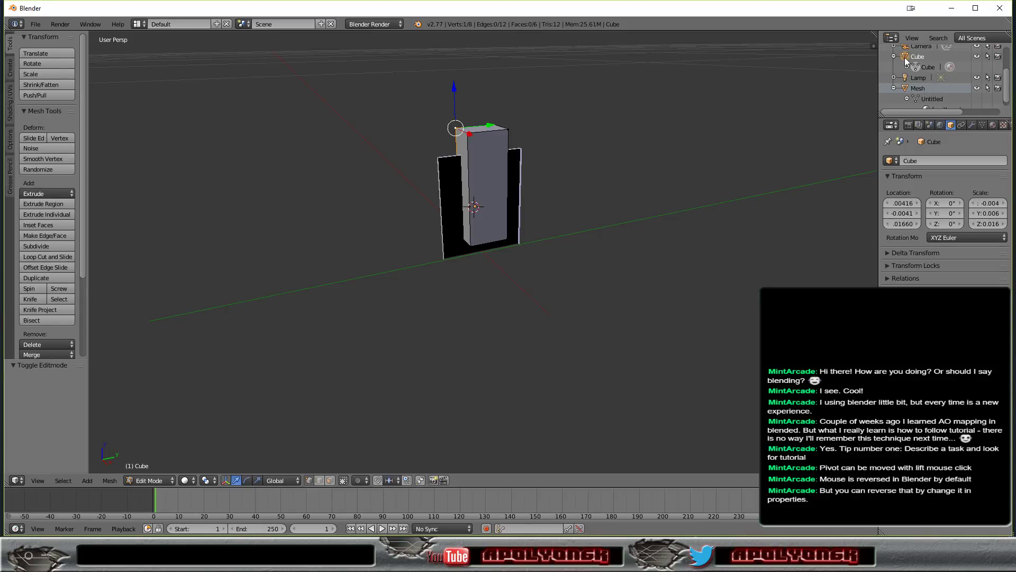
pyautogui.click(907, 67)
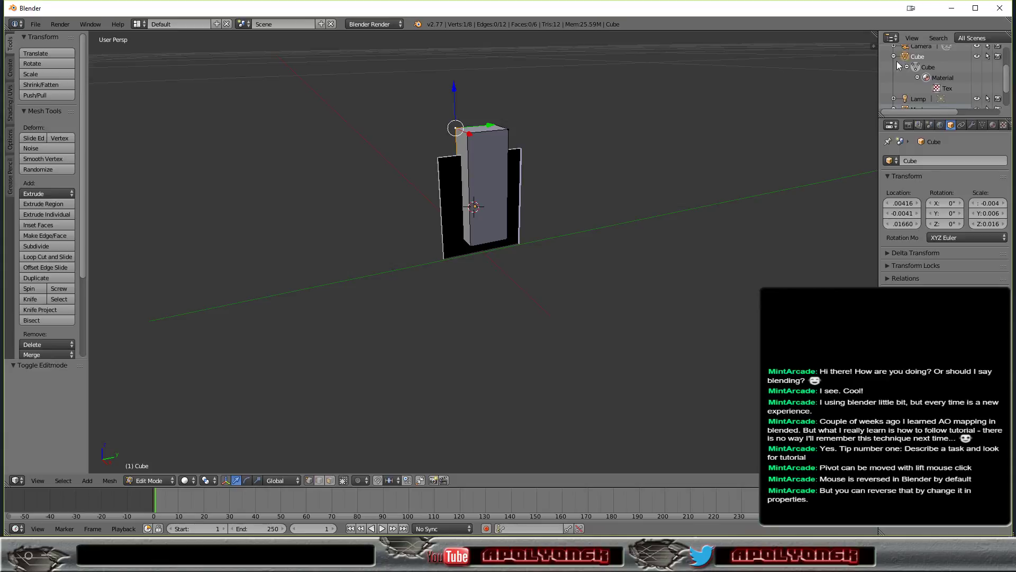
pyautogui.click(895, 56)
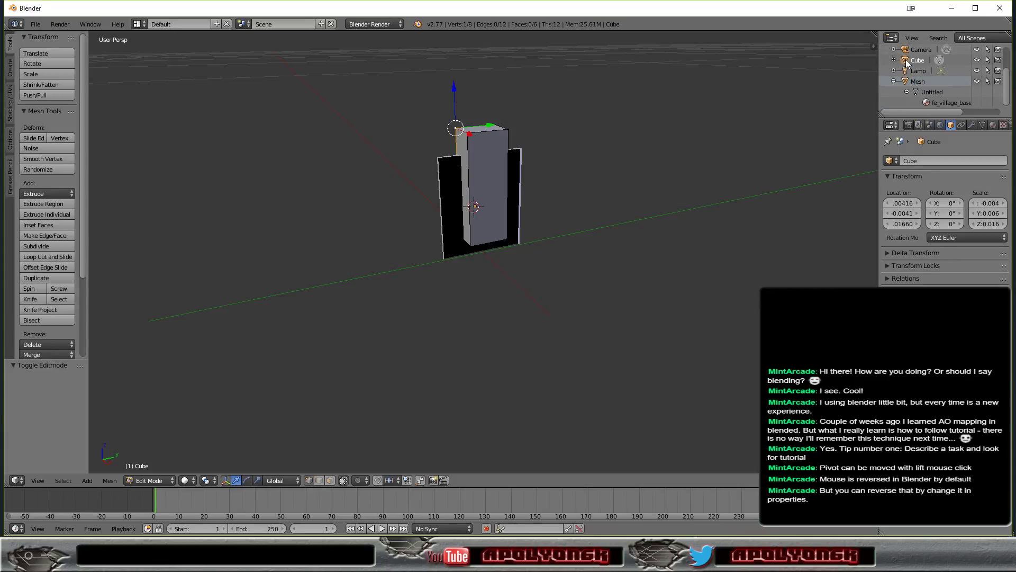
pyautogui.click(152, 480)
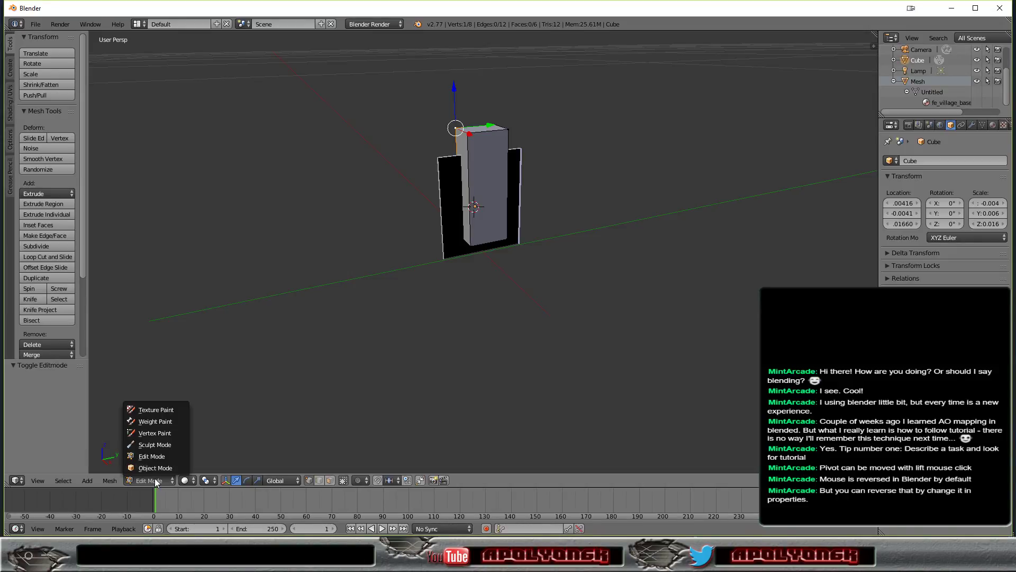
pyautogui.click(154, 469)
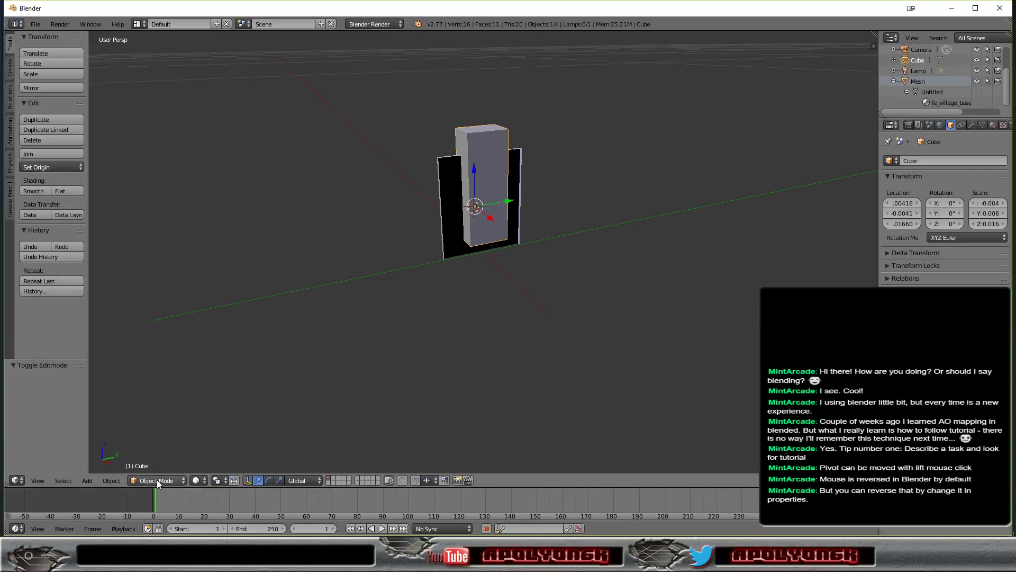
pyautogui.click(158, 480)
pyautogui.click(160, 464)
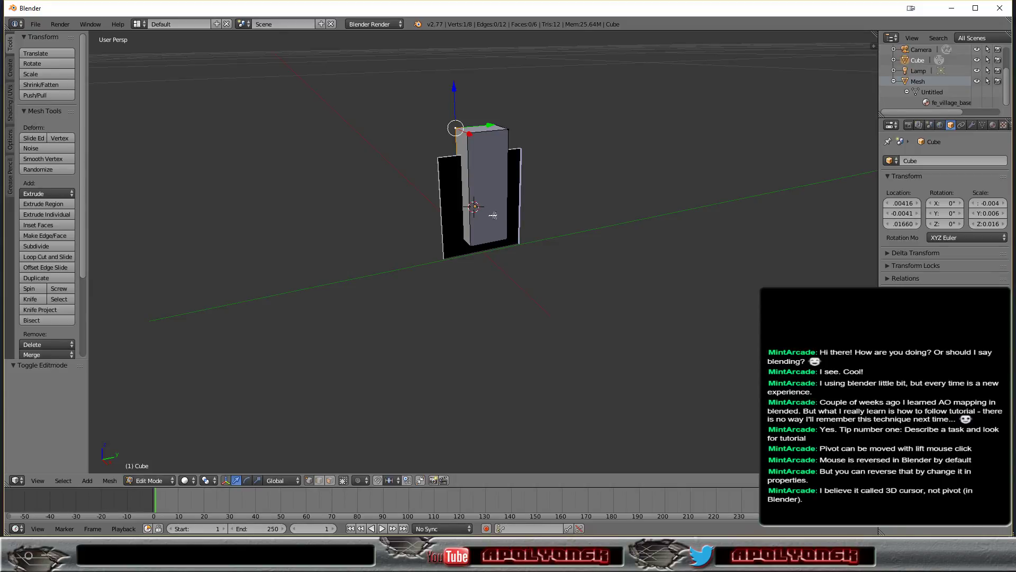
# Step: Try several 3D cursor positions, finally placing it in empty space right of the cube
pyautogui.click(485, 206)
pyautogui.click(554, 192)
pyautogui.click(575, 133)
pyautogui.click(610, 163)
pyautogui.click(582, 199)
pyautogui.click(599, 144)
pyautogui.click(624, 178)
pyautogui.click(612, 231)
pyautogui.click(600, 271)
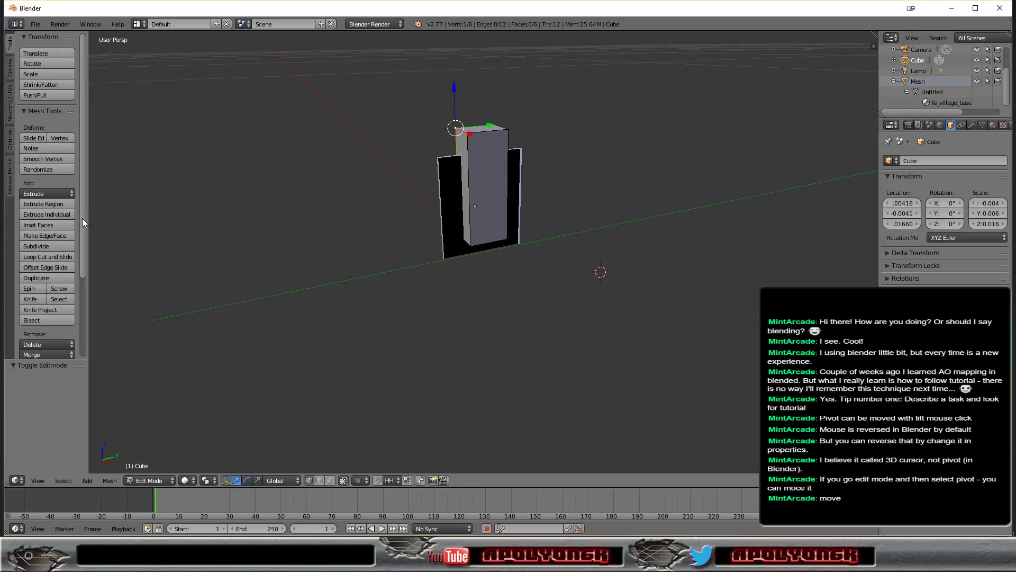
pyautogui.moveTo(82, 218)
pyautogui.mouseDown()
pyautogui.moveTo(94, 302)
pyautogui.moveTo(84, 302)
pyautogui.moveTo(84, 215)
pyautogui.mouseUp()
pyautogui.click(475, 206)
pyautogui.click(604, 187)
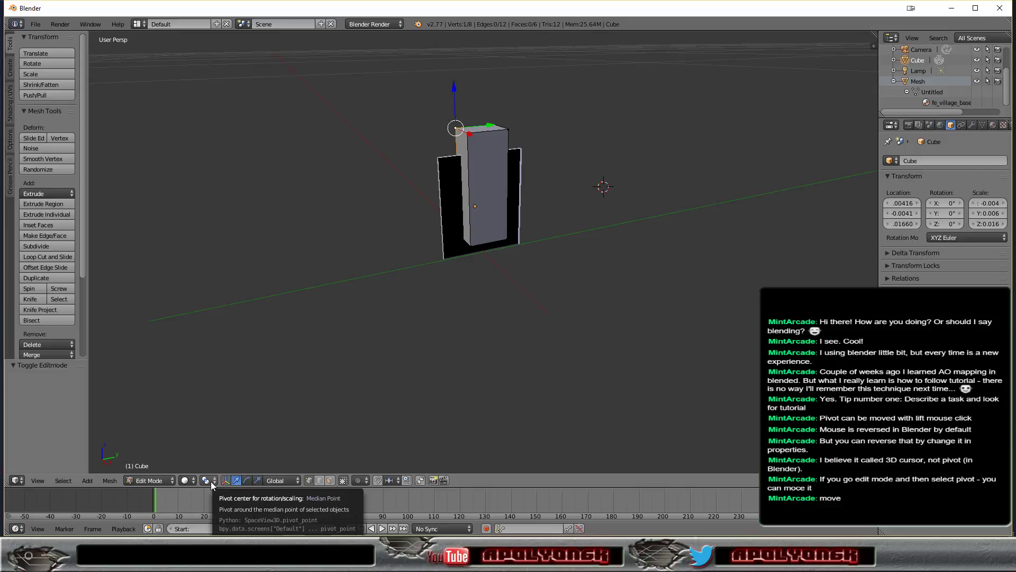
# Step: Set the Pivot Point to Active Element
pyautogui.click(211, 482)
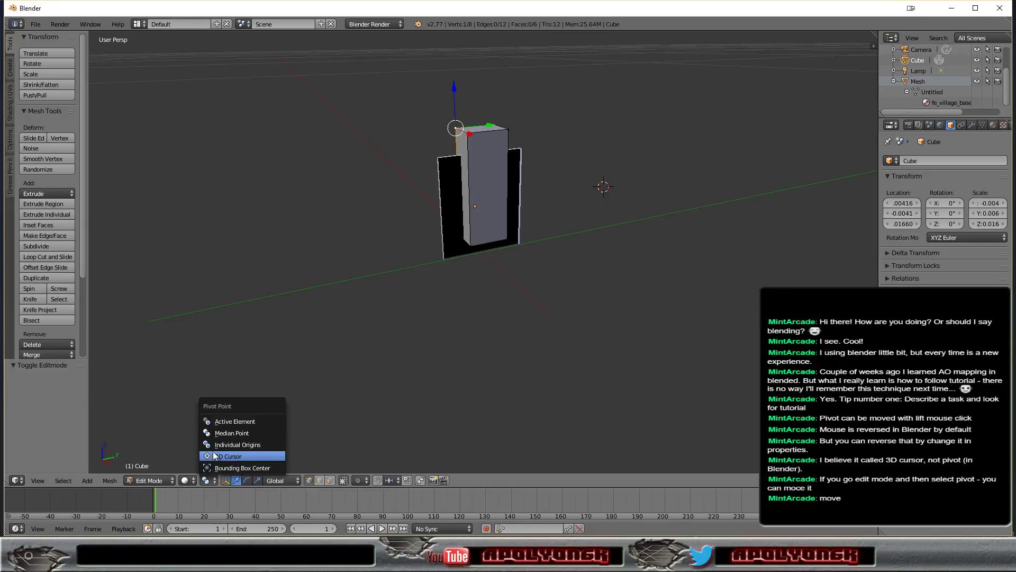
pyautogui.click(218, 423)
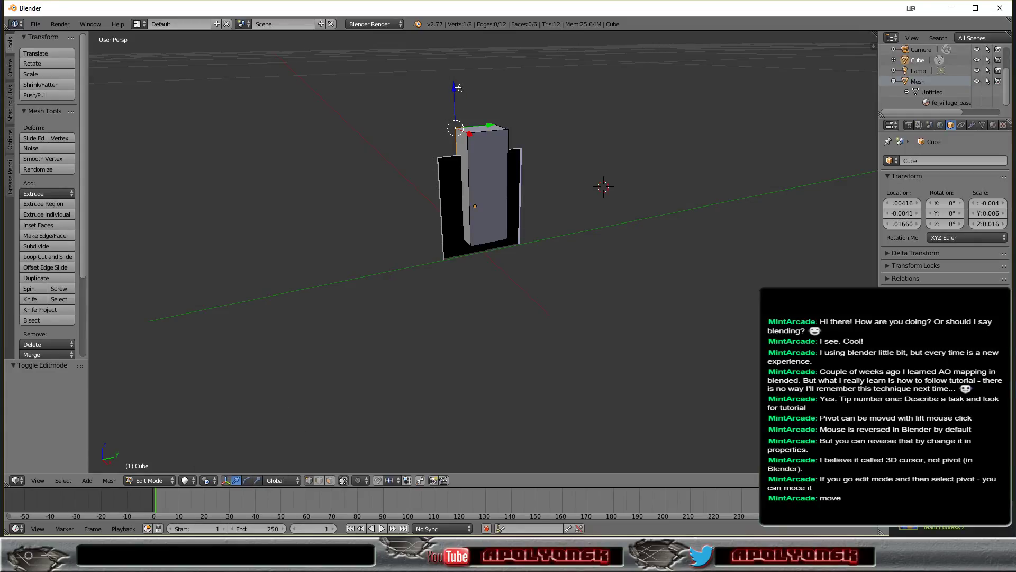
# Step: Nudge the top corner vertex up along Z and return the 3D cursor to the cube's face
pyautogui.moveTo(454, 88); pyautogui.dragTo(444, 86)
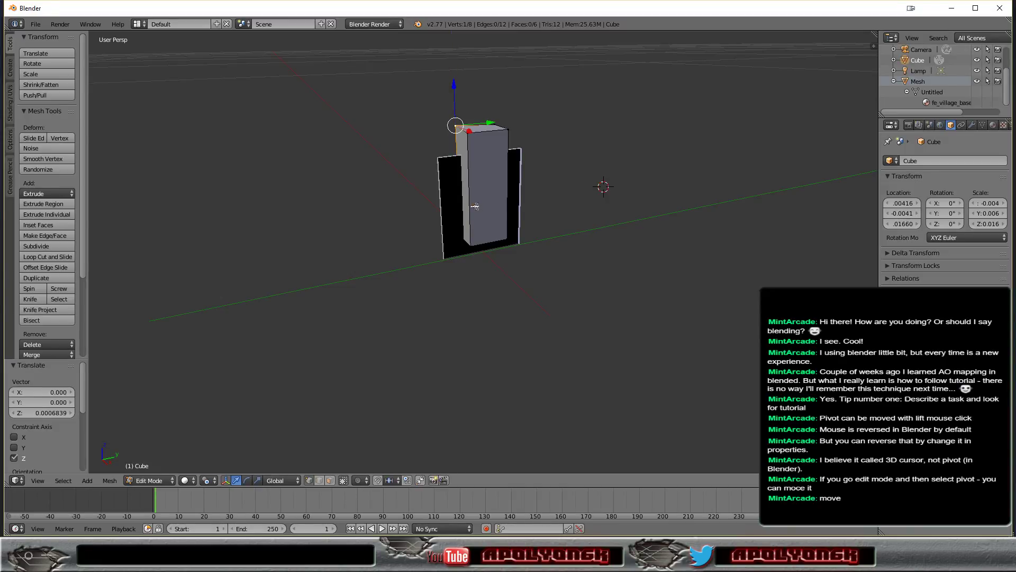
pyautogui.click(475, 206)
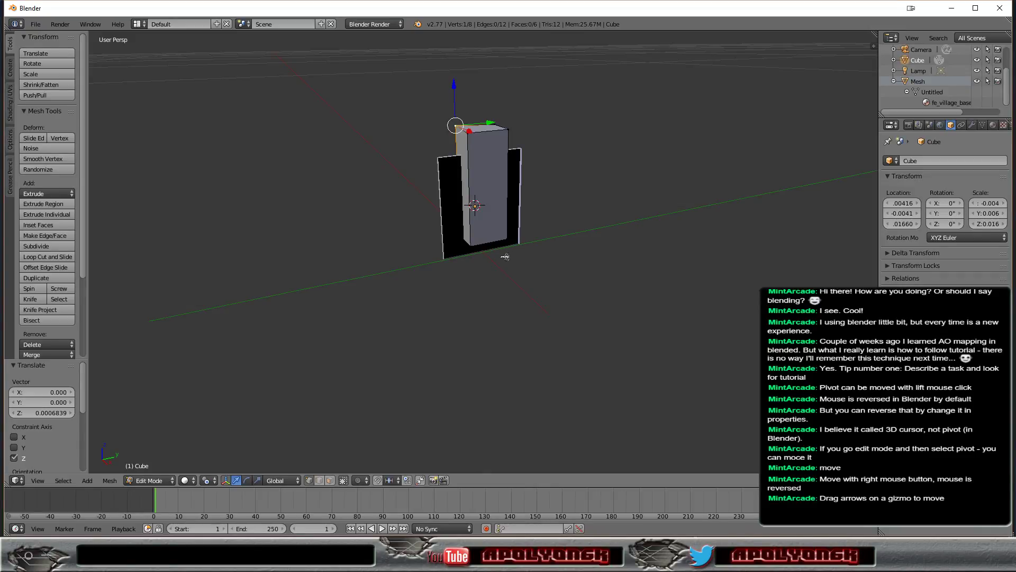
# Step: Grab the top corner vertex with G and fix it slightly up and to the left
pyautogui.press('g')
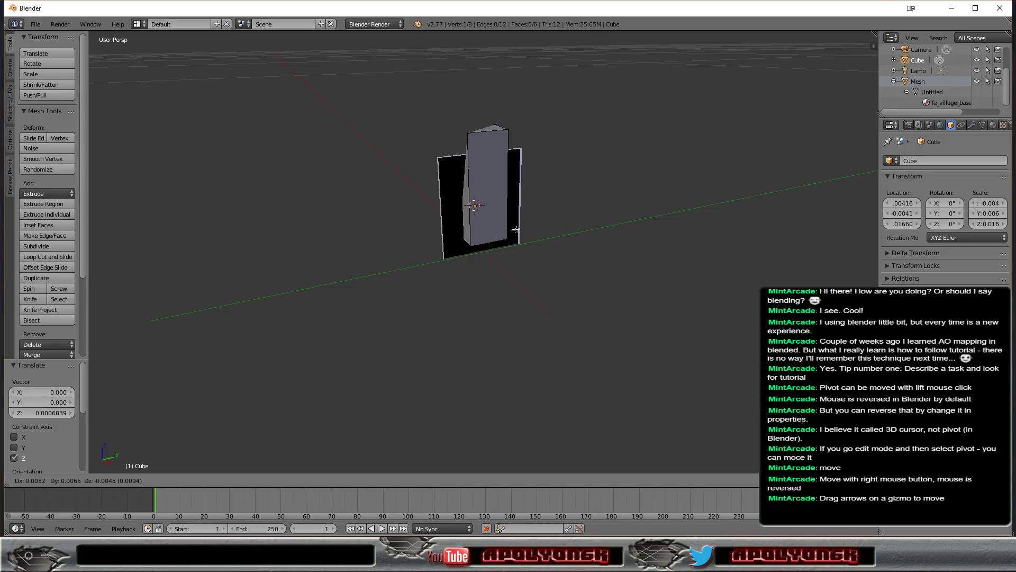
pyautogui.click(477, 210)
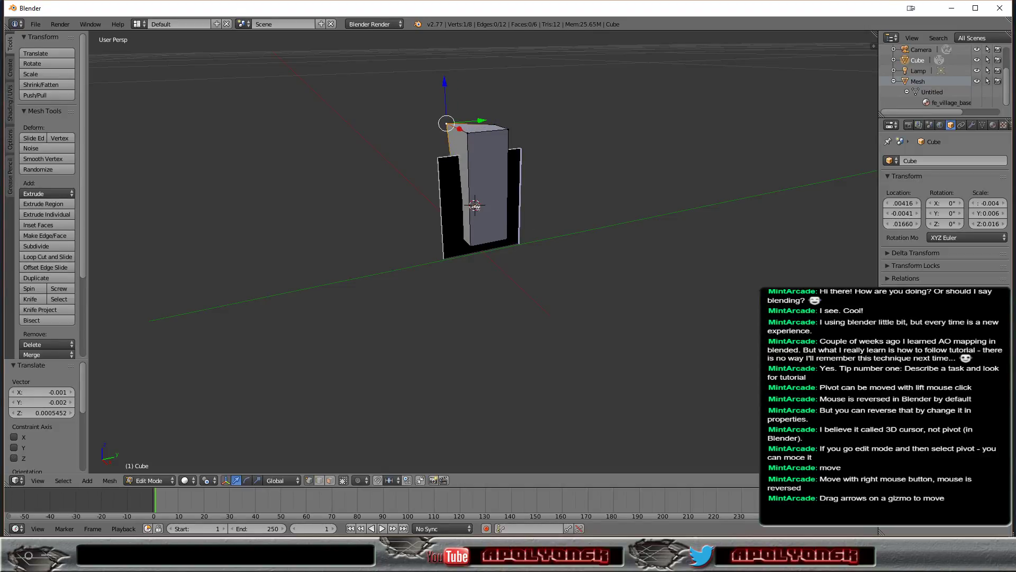
pyautogui.click(475, 207)
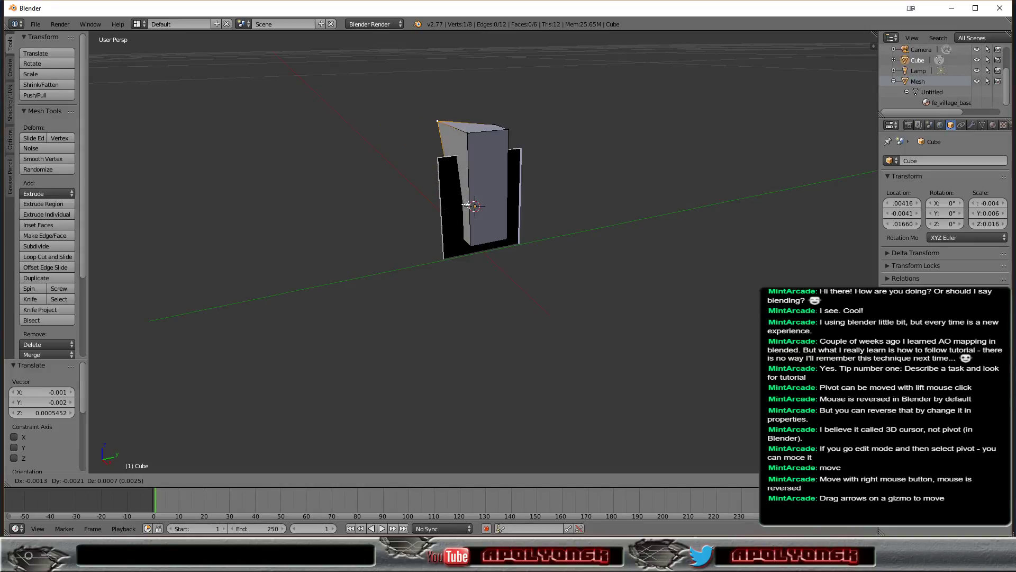
pyautogui.click(465, 188)
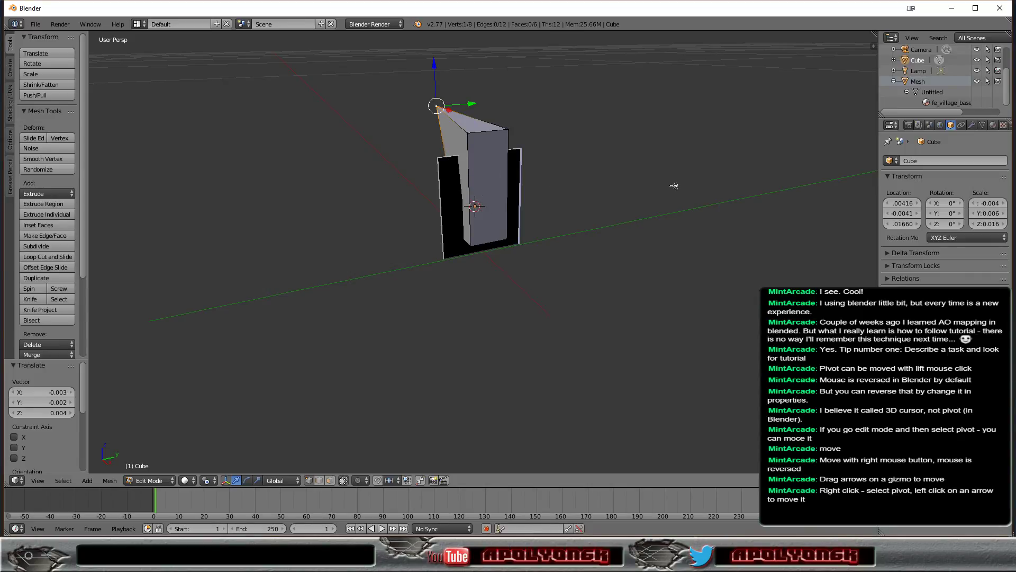
pyautogui.moveTo(918, 202); pyautogui.dragTo(890, 203)
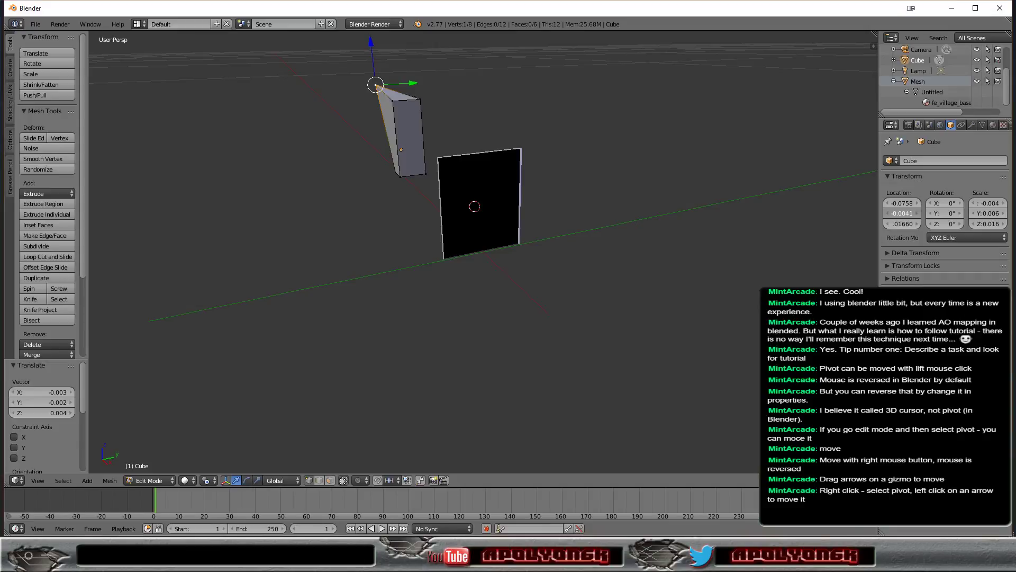
pyautogui.moveTo(902, 214); pyautogui.dragTo(876, 213)
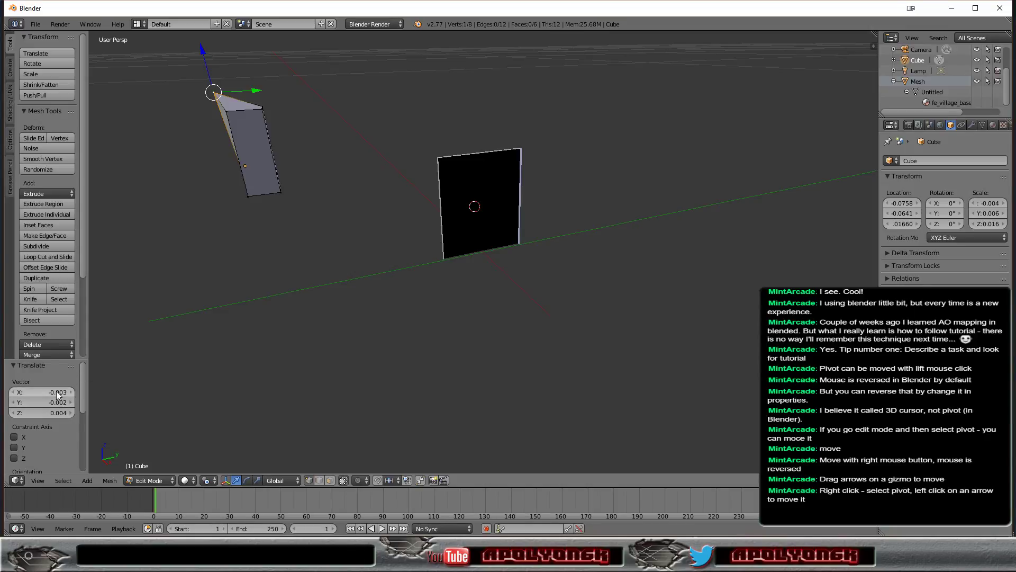
pyautogui.click(55, 392)
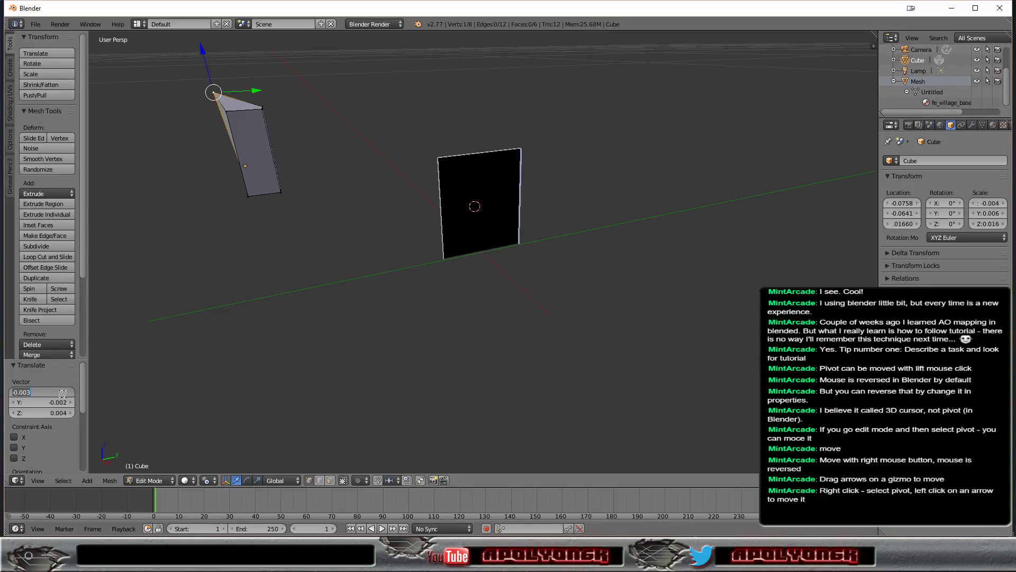
pyautogui.write('0')
pyautogui.press('Return')
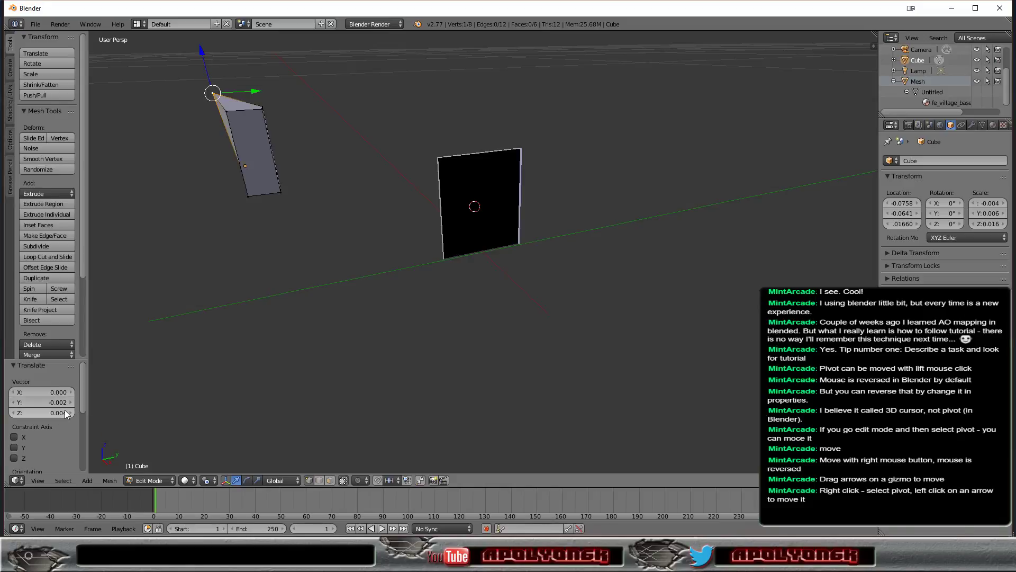
pyautogui.click(64, 411)
pyautogui.write('0')
pyautogui.press('Return')
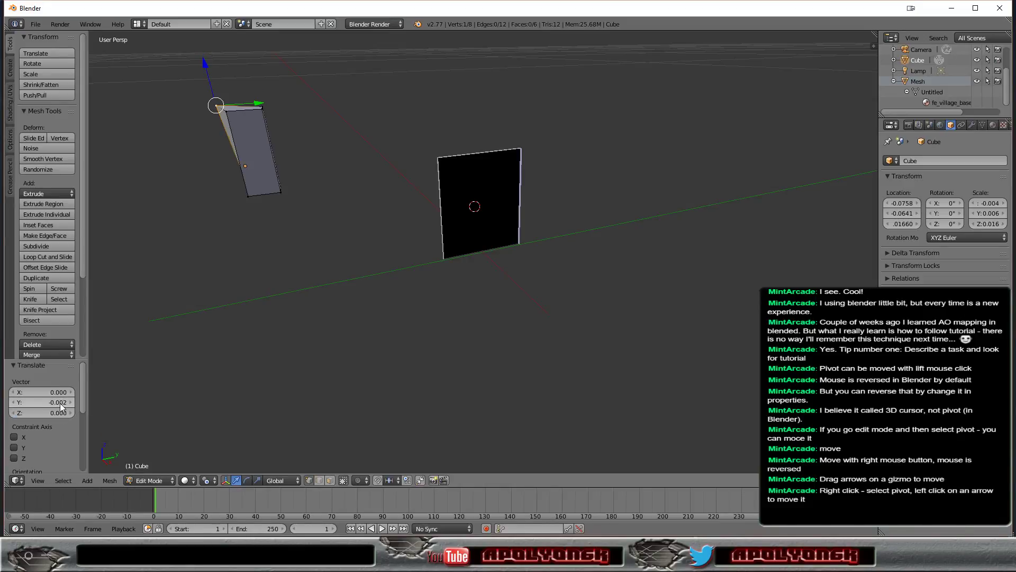
pyautogui.click(60, 403)
pyautogui.write('0')
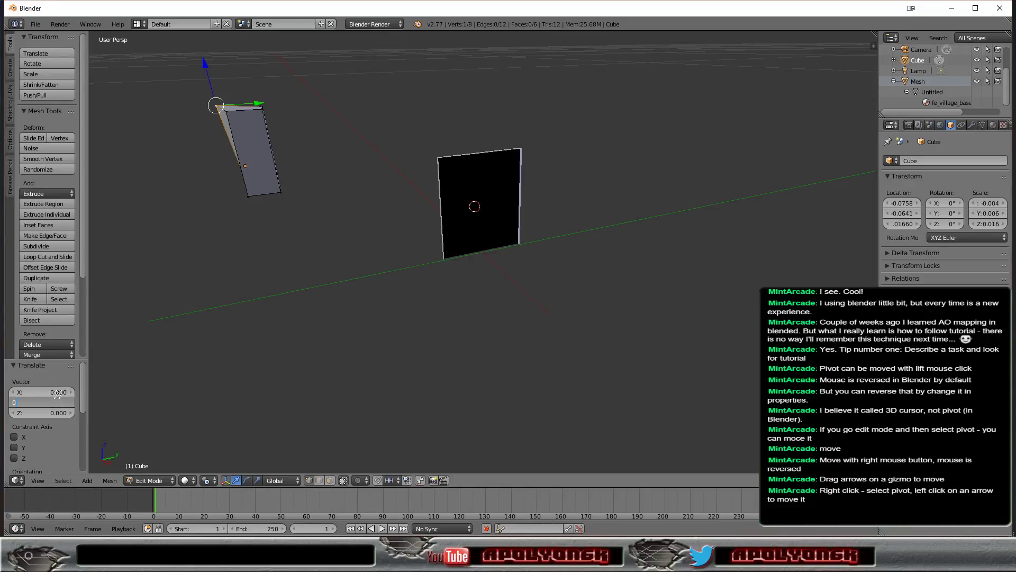
pyautogui.press('Return')
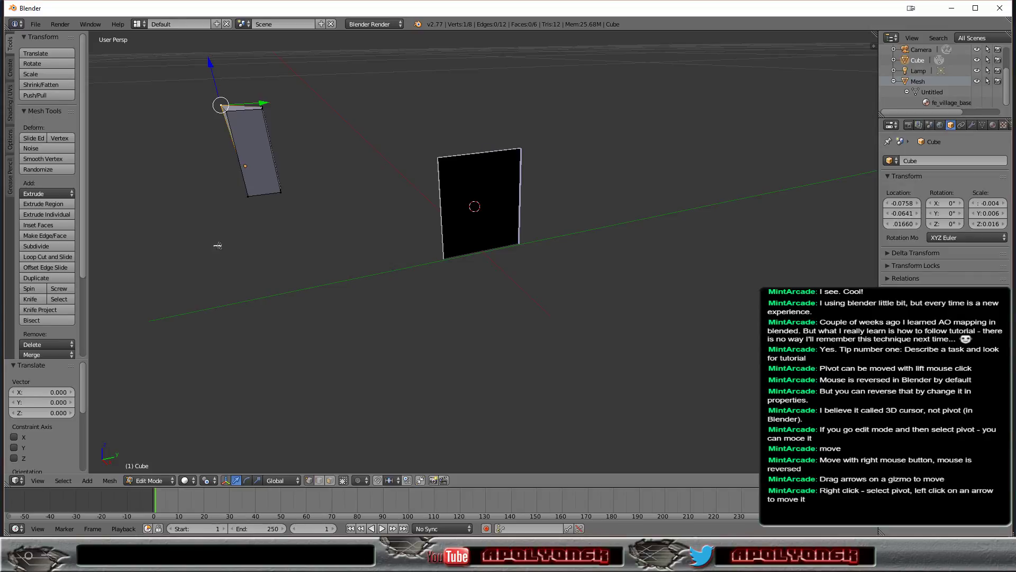
# Step: Place the 3D cursor on the side of the thin box
pyautogui.click(223, 157)
pyautogui.click(195, 128)
pyautogui.click(234, 173)
pyautogui.click(270, 166)
# Step: Select the box's bottom-left corner vertex, orbiting to see the plane edge-on
pyautogui.rightClick(281, 191)
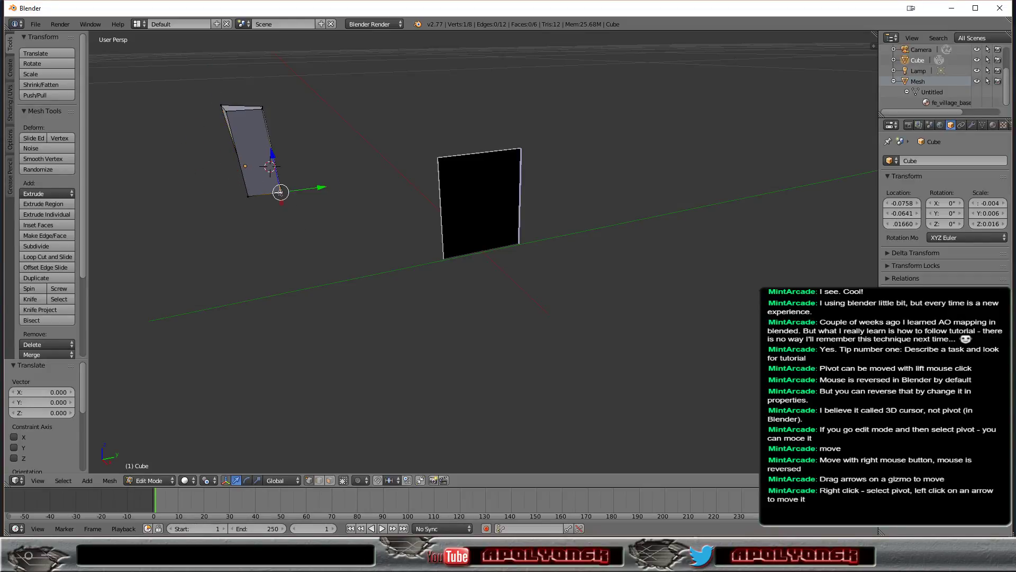
pyautogui.rightClick(249, 196)
pyautogui.rightClick(280, 191)
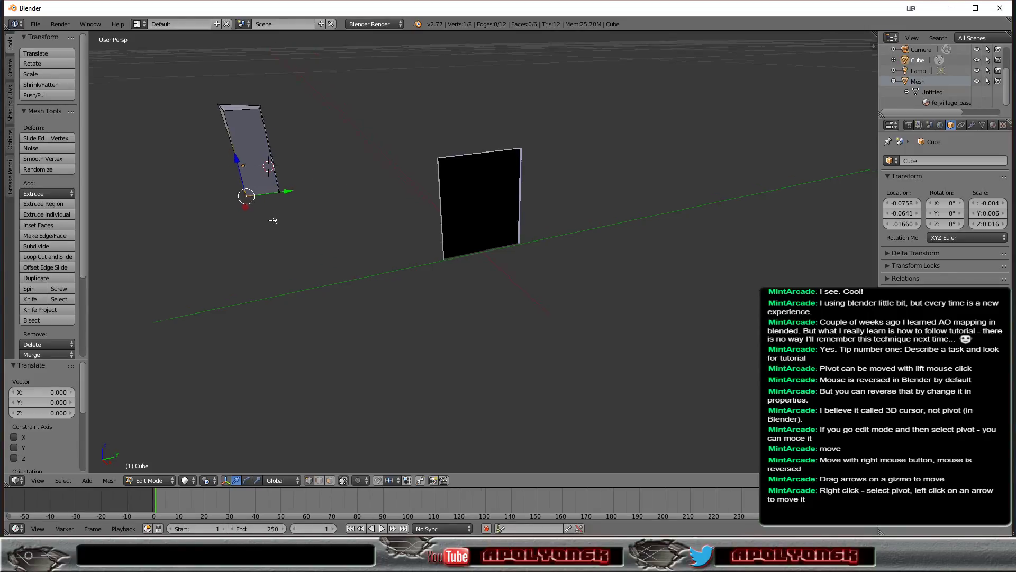
pyautogui.moveTo(272, 220); pyautogui.dragTo(357, 219, button='middle')
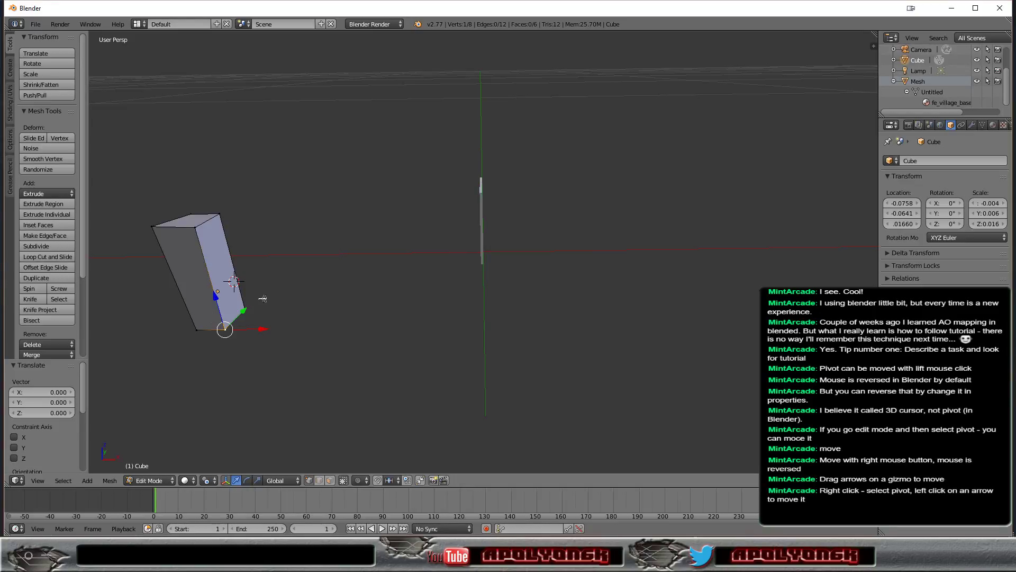
pyautogui.rightClick(198, 329)
pyautogui.moveTo(284, 299)
pyautogui.mouseDown(button='middle')
pyautogui.moveTo(388, 283)
pyautogui.moveTo(366, 285)
pyautogui.moveTo(383, 292)
pyautogui.mouseUp(button='middle')
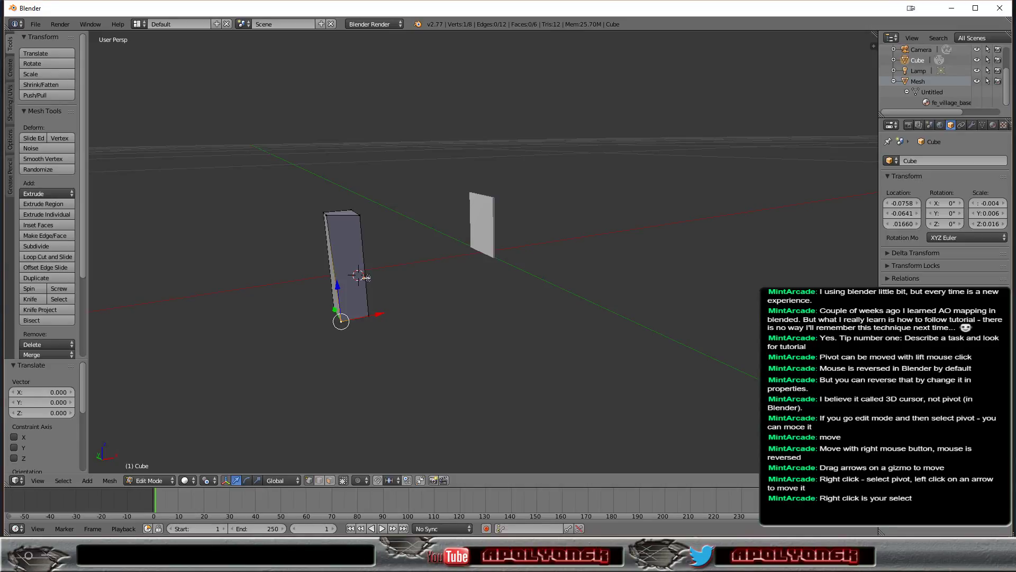
# Step: Set the Pivot Point to Median Point
pyautogui.click(208, 481)
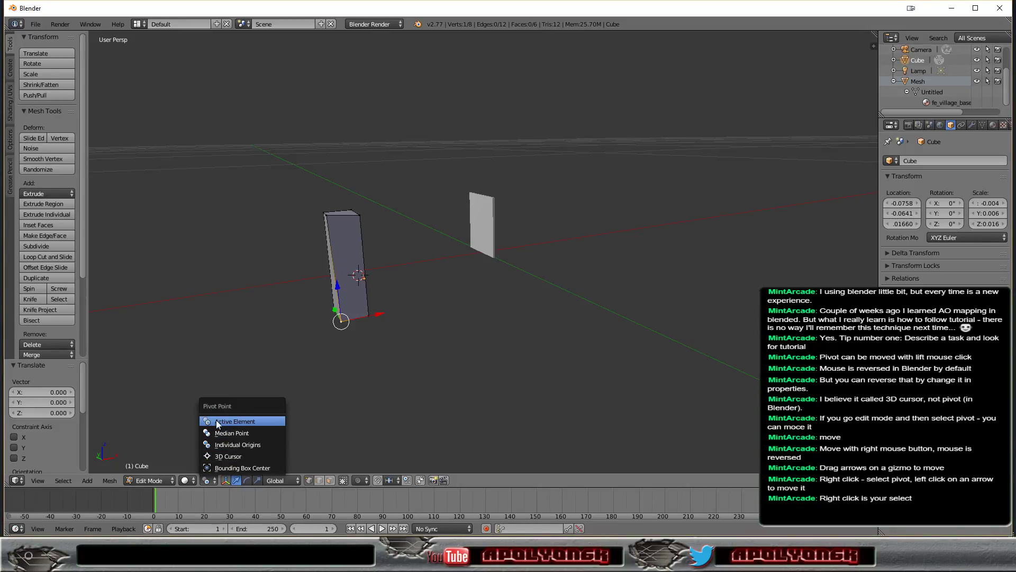
pyautogui.click(217, 436)
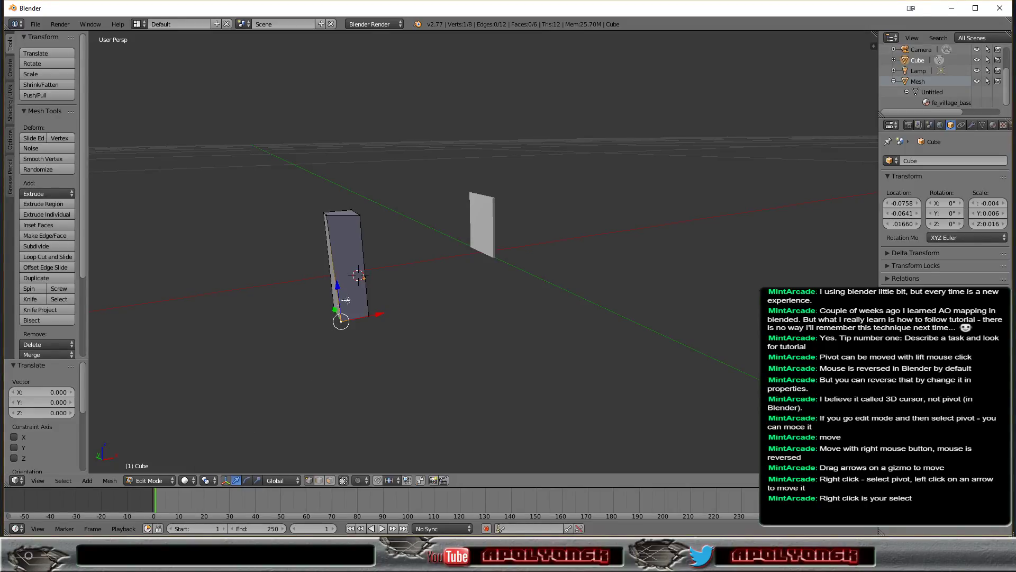
pyautogui.click(206, 481)
pyautogui.click(169, 423)
# Step: Check the interaction mode list, staying in Edit Mode, and scroll the Tool Shelf
pyautogui.click(192, 481)
pyautogui.click(165, 479)
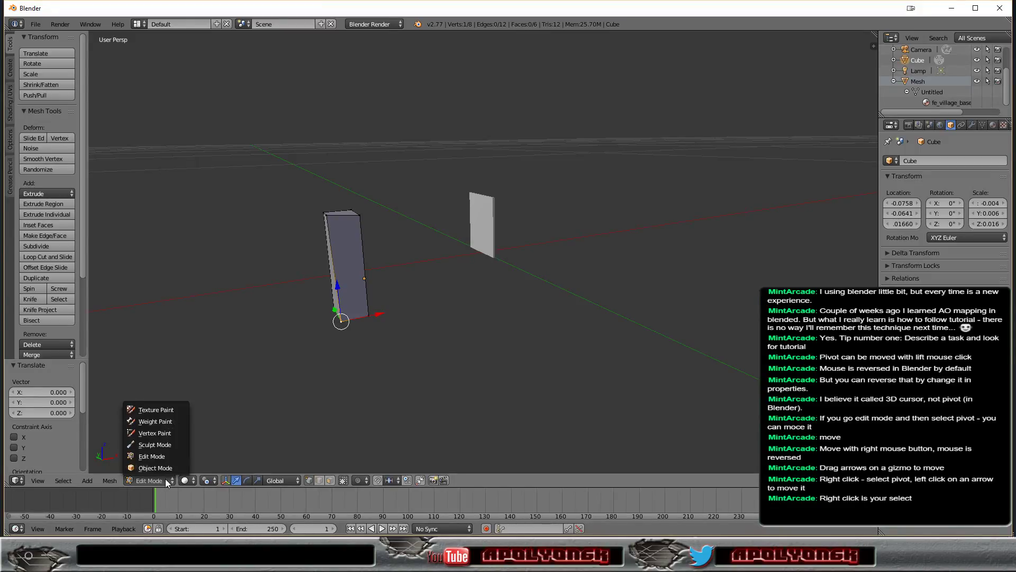
pyautogui.click(244, 417)
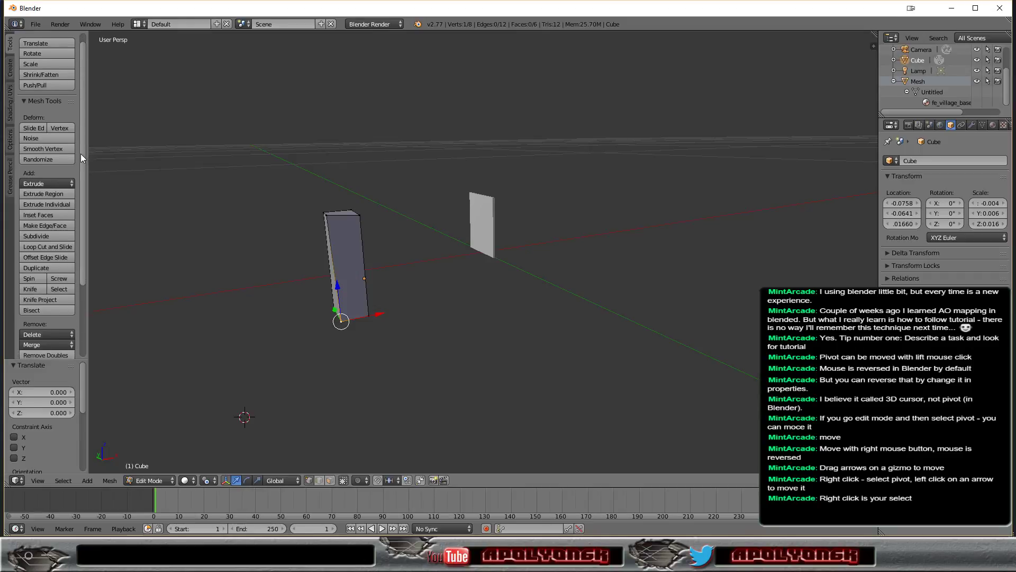
pyautogui.scroll(-5, 80, 154)
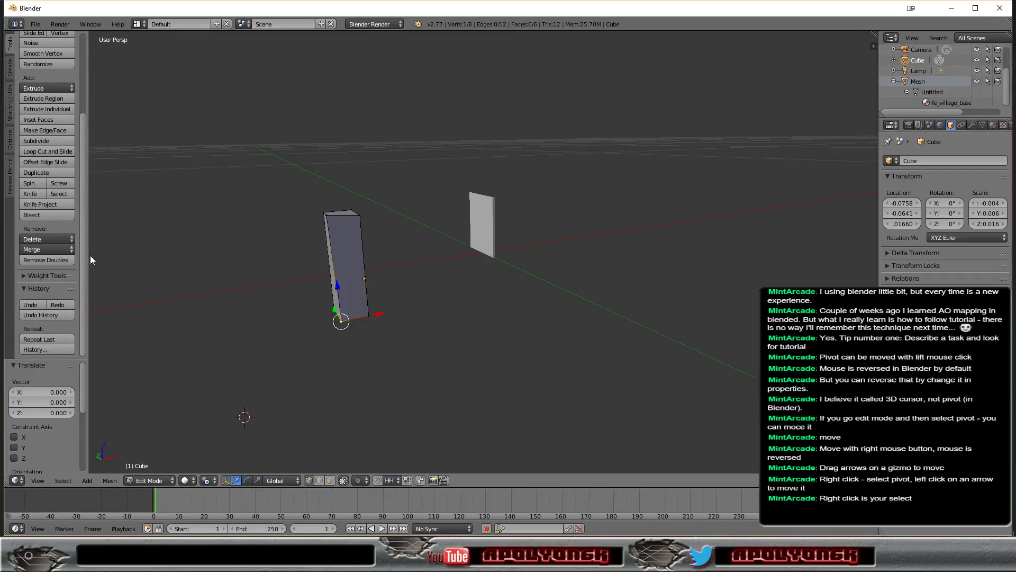
pyautogui.scroll(5, 88, 236)
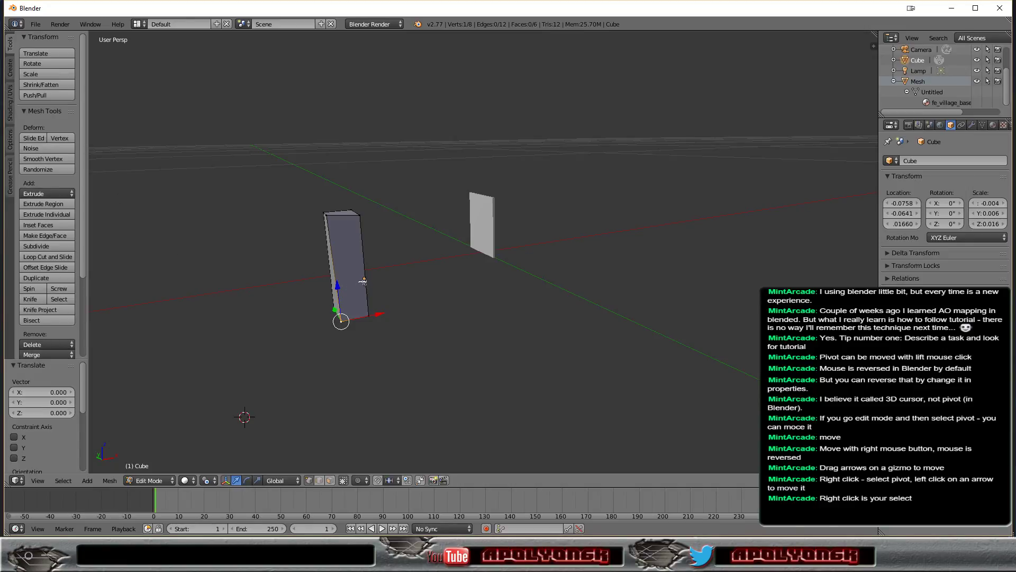
pyautogui.moveTo(366, 279); pyautogui.dragTo(365, 287, button='middle')
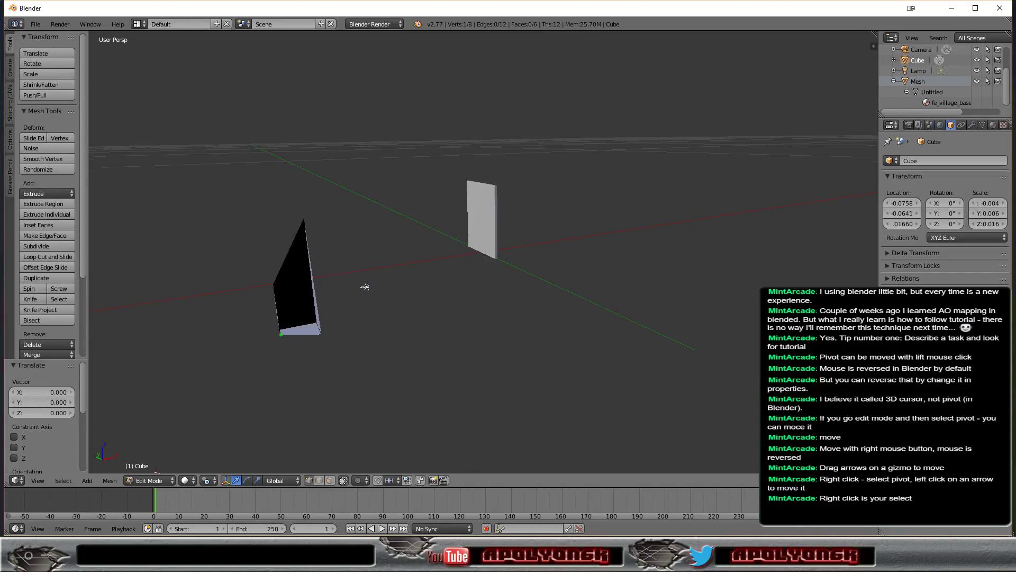
pyautogui.hotkey('ctrl', 'z')
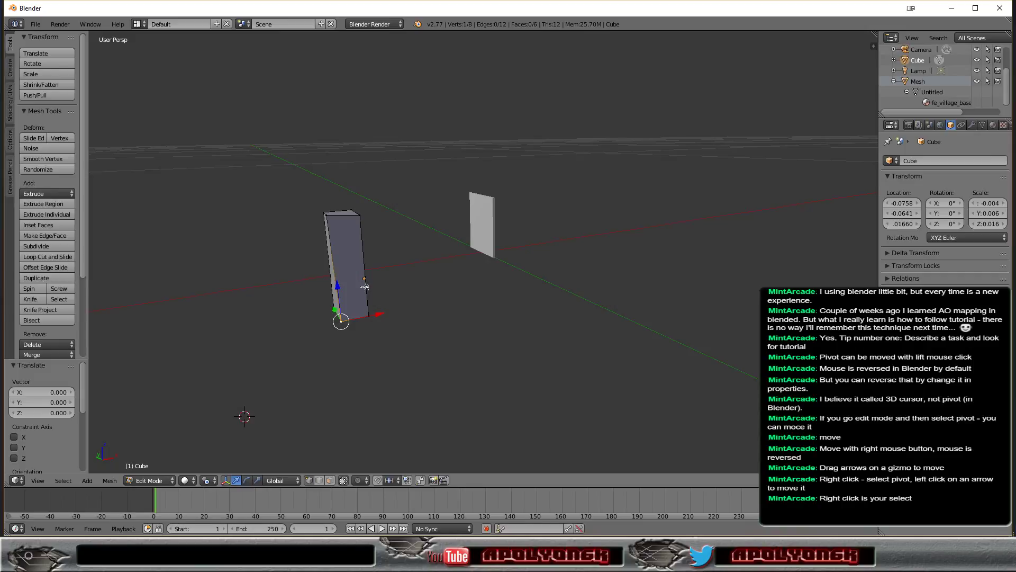
pyautogui.moveTo(365, 286)
pyautogui.mouseDown(button='middle')
pyautogui.moveTo(469, 284)
pyautogui.moveTo(336, 298)
pyautogui.mouseUp(button='middle')
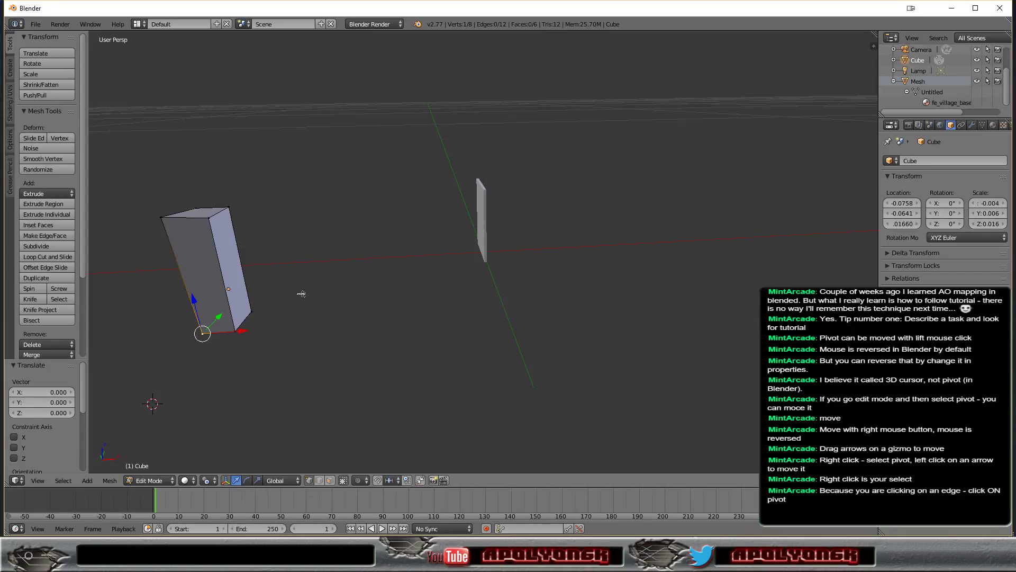
pyautogui.moveTo(295, 294); pyautogui.dragTo(431, 272, button='middle')
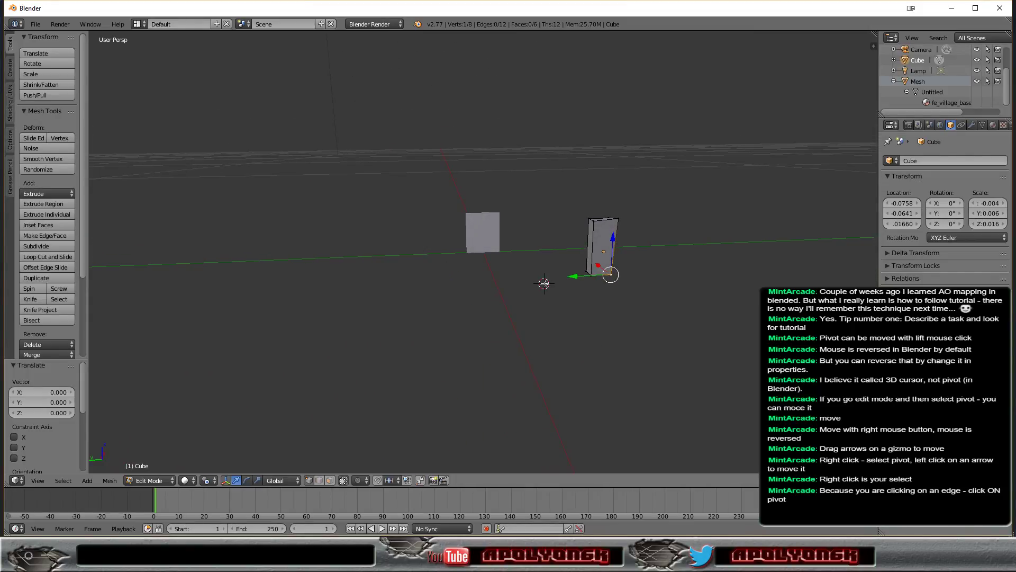
pyautogui.rightClick(603, 252)
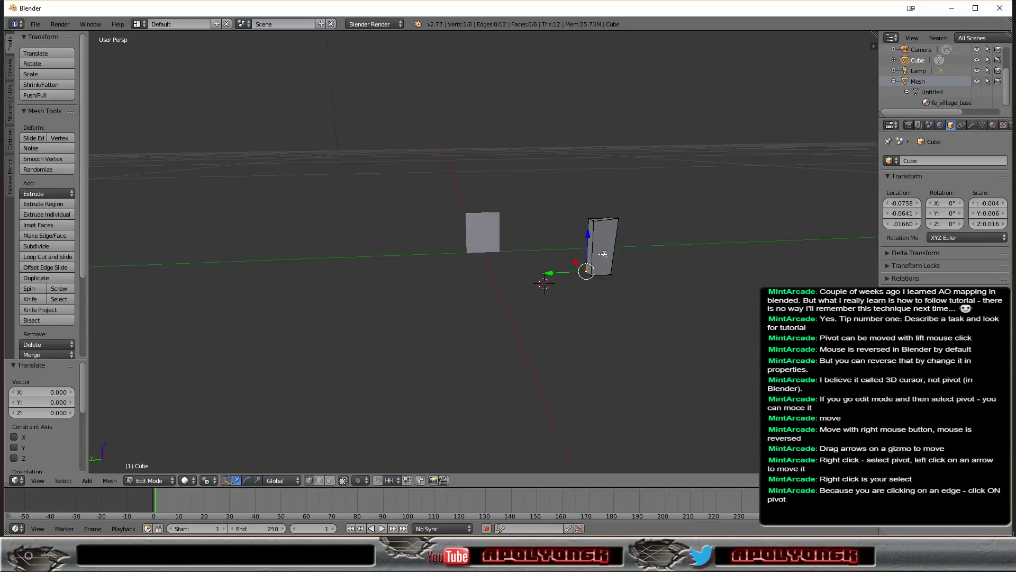
pyautogui.scroll(1, 622, 257)
pyautogui.scroll(2, 619, 258)
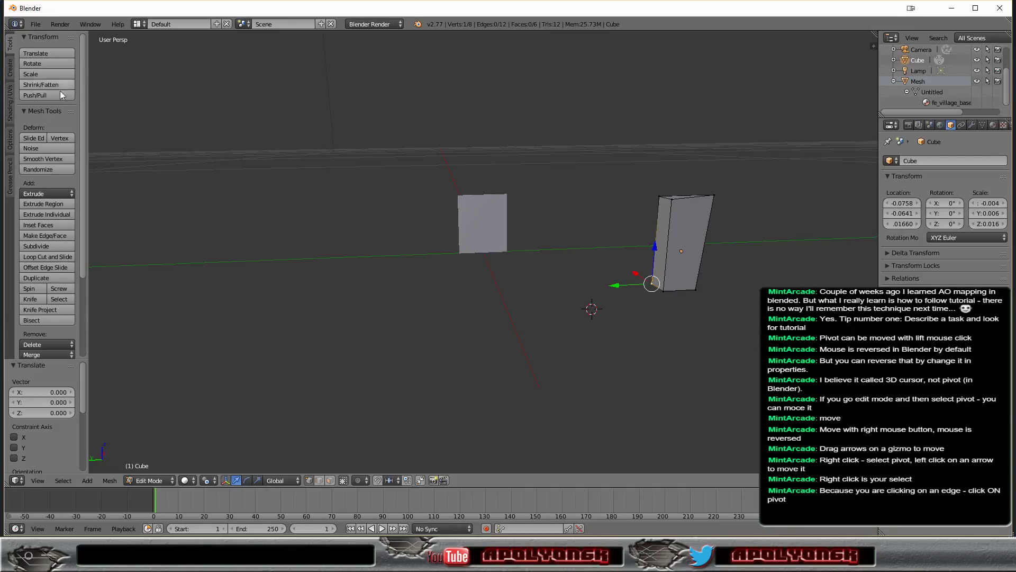
pyautogui.click(10, 141)
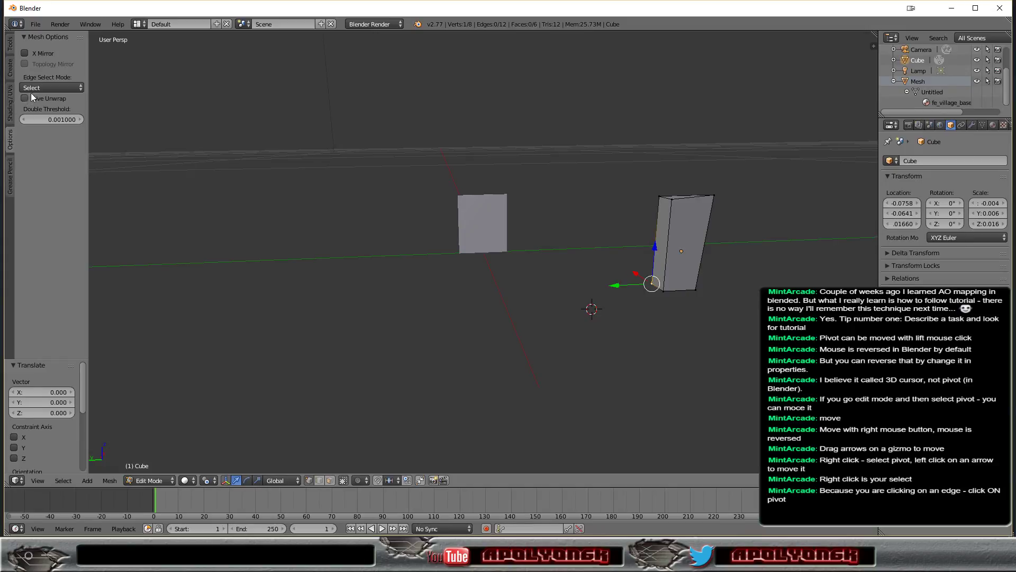
pyautogui.click(49, 88)
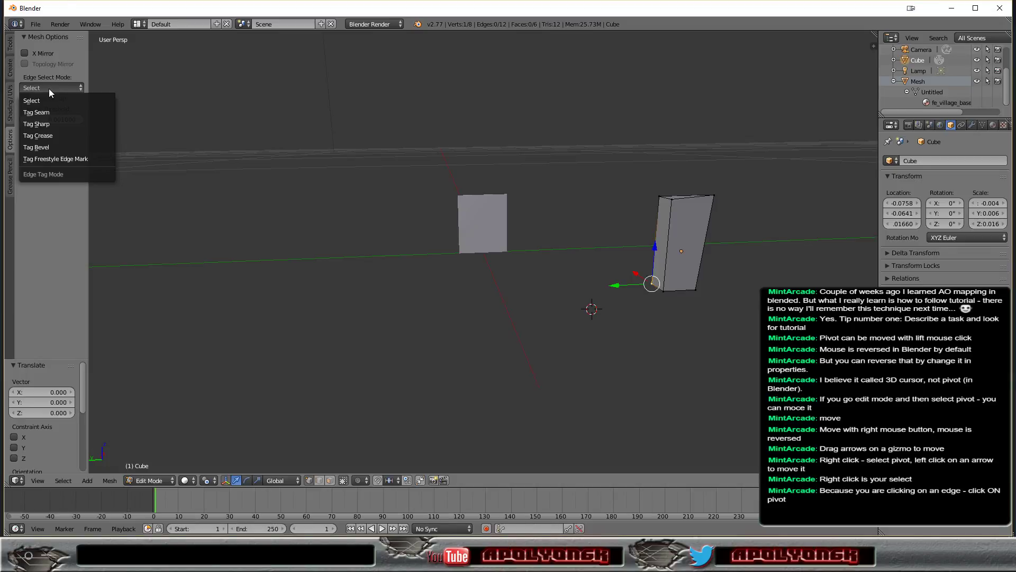
pyautogui.click(48, 88)
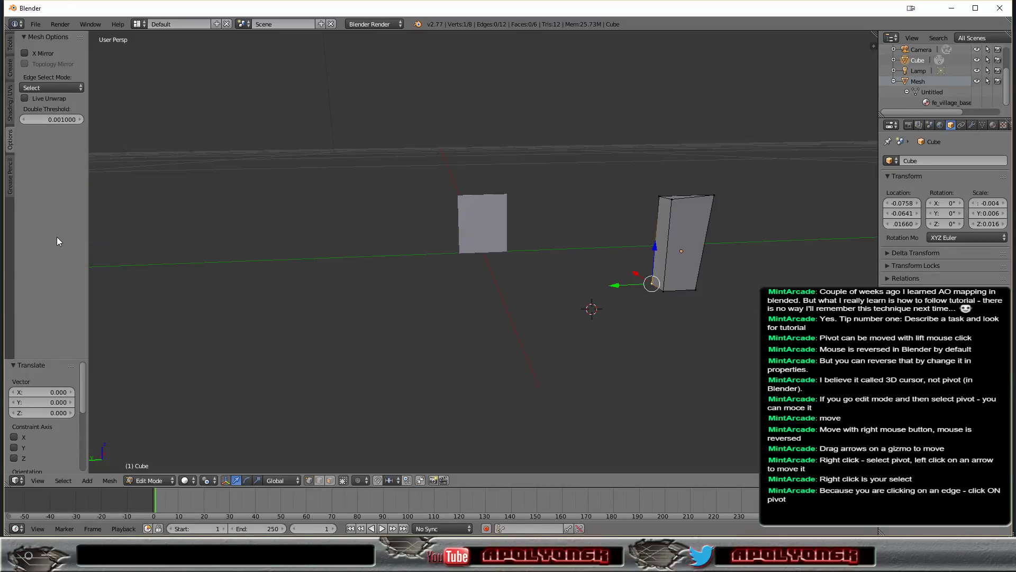
pyautogui.click(11, 46)
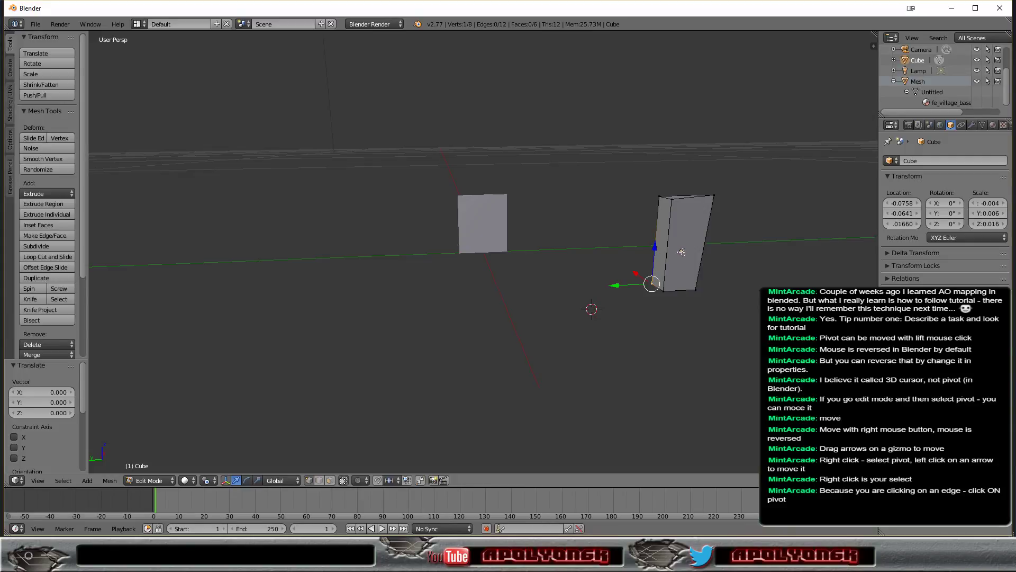
# Step: Place the 3D cursor on the upright box's front face
pyautogui.click(681, 252)
pyautogui.click(629, 246)
pyautogui.click(681, 251)
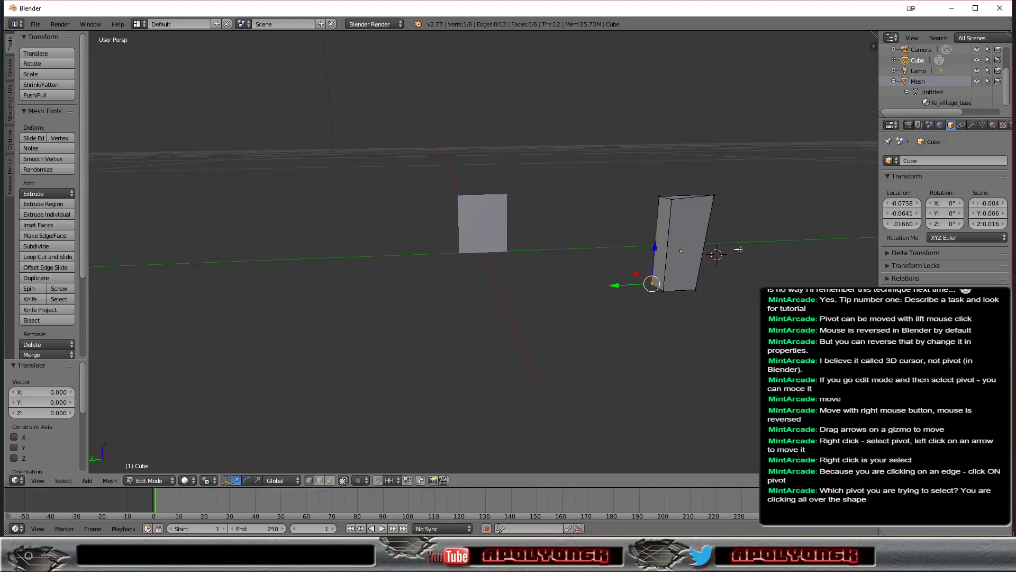
pyautogui.click(687, 155)
pyautogui.click(682, 250)
pyautogui.click(680, 251)
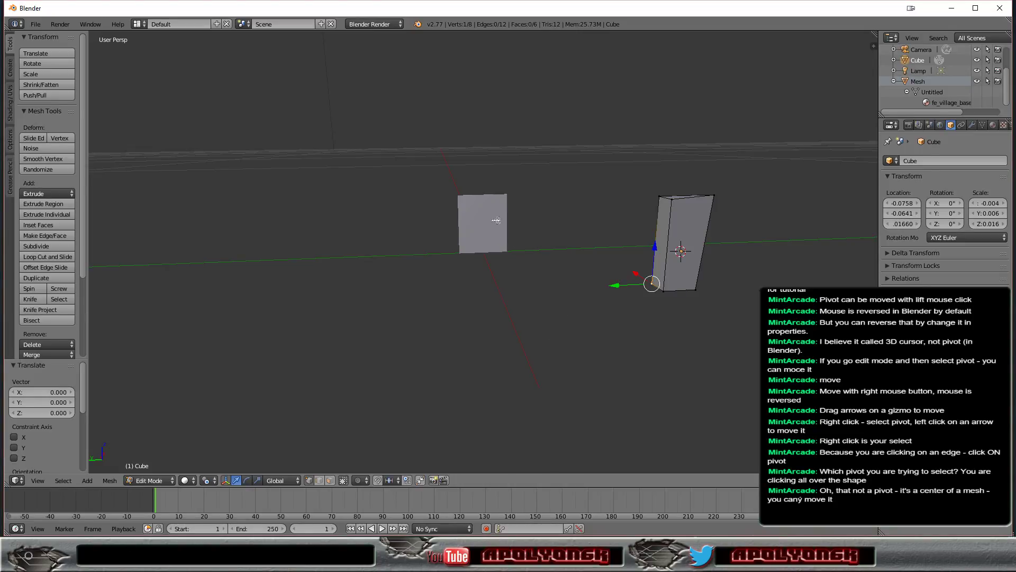
# Step: Switch to Object Mode and lower the Cube along Z by -0.019, to Z -0.0022
pyautogui.click(142, 482)
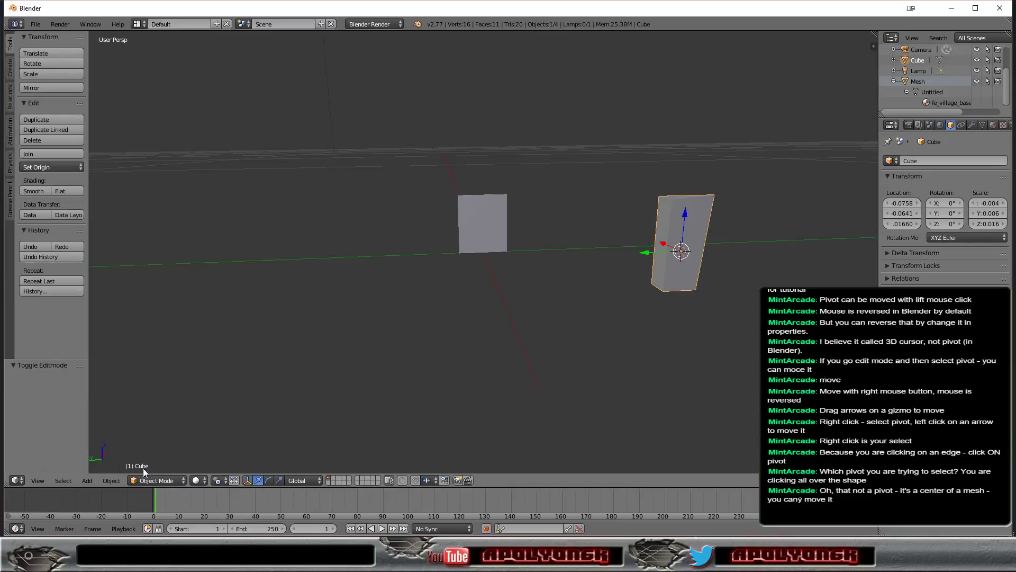
pyautogui.rightClick(478, 229)
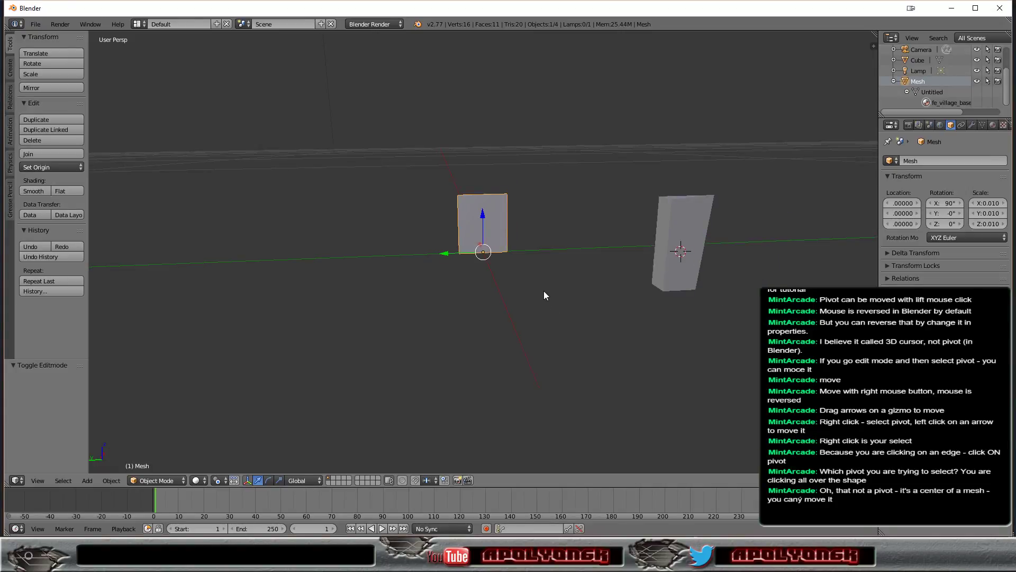
pyautogui.scroll(-1, 583, 276)
pyautogui.scroll(1, 583, 276)
pyautogui.scroll(1, 583, 276)
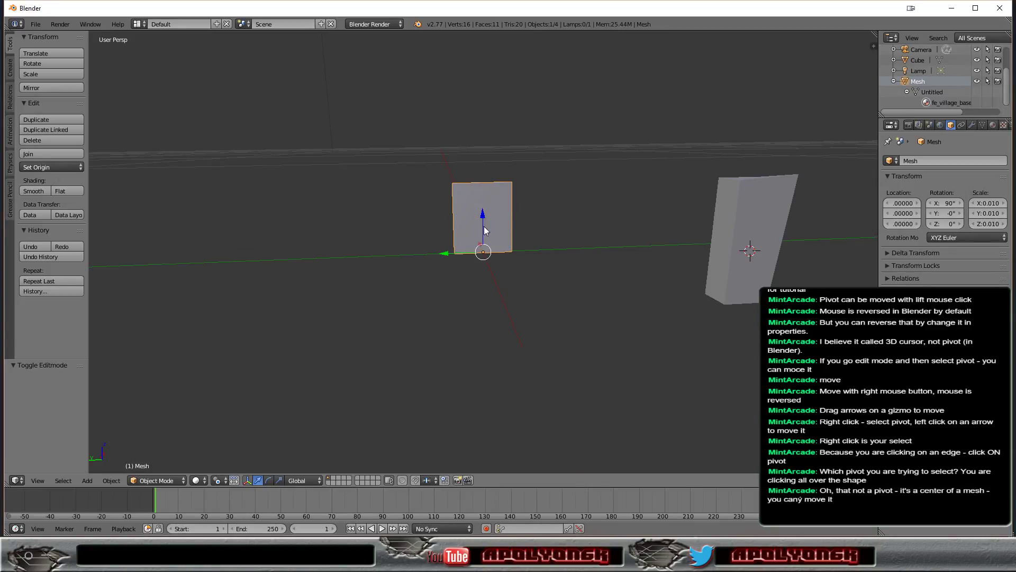
pyautogui.moveTo(516, 273)
pyautogui.mouseDown(button='middle')
pyautogui.moveTo(691, 261)
pyautogui.moveTo(685, 275)
pyautogui.moveTo(611, 284)
pyautogui.moveTo(529, 287)
pyautogui.moveTo(482, 274)
pyautogui.moveTo(566, 281)
pyautogui.mouseUp(button='middle')
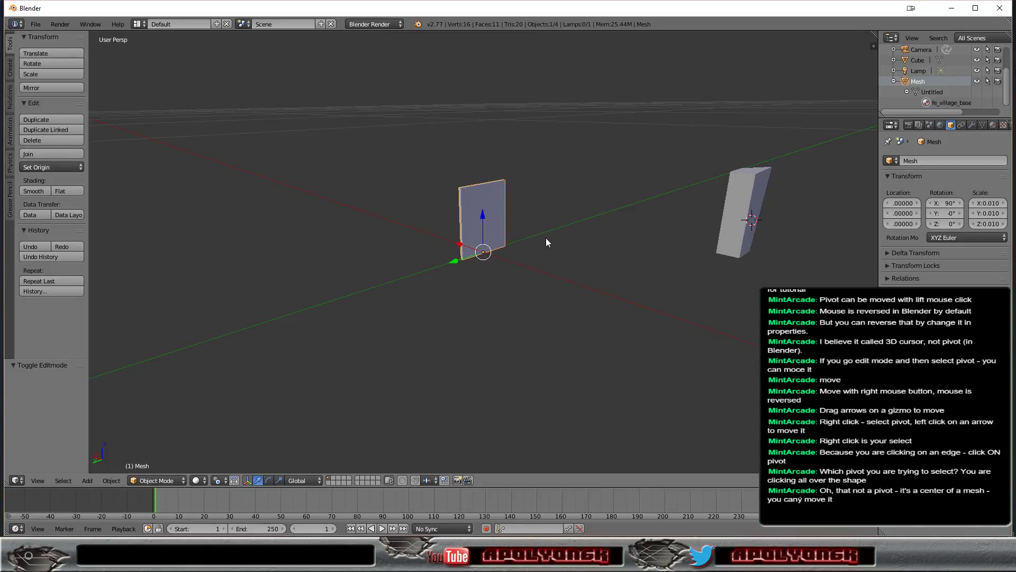
pyautogui.rightClick(729, 223)
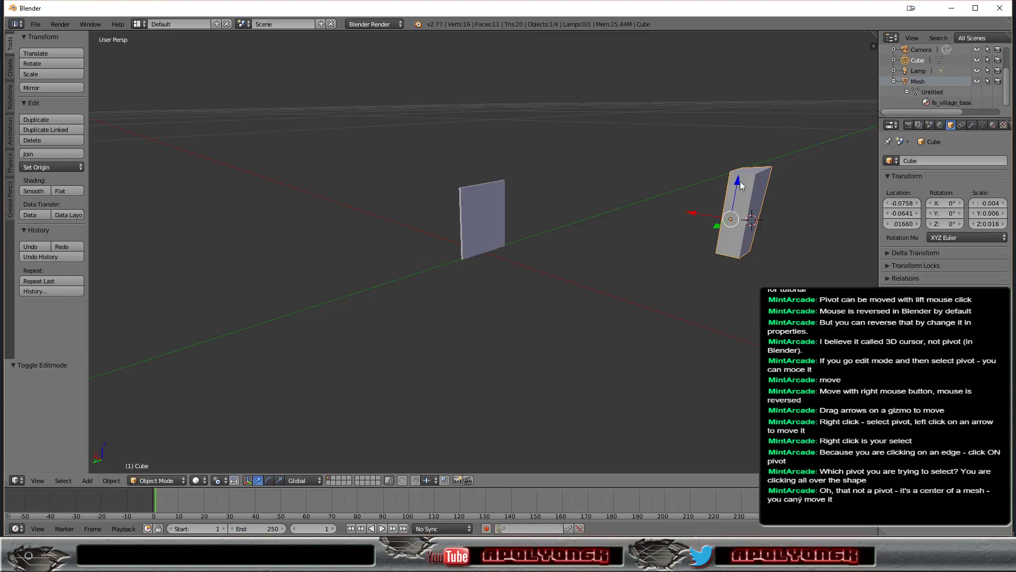
pyautogui.moveTo(739, 185); pyautogui.dragTo(729, 242)
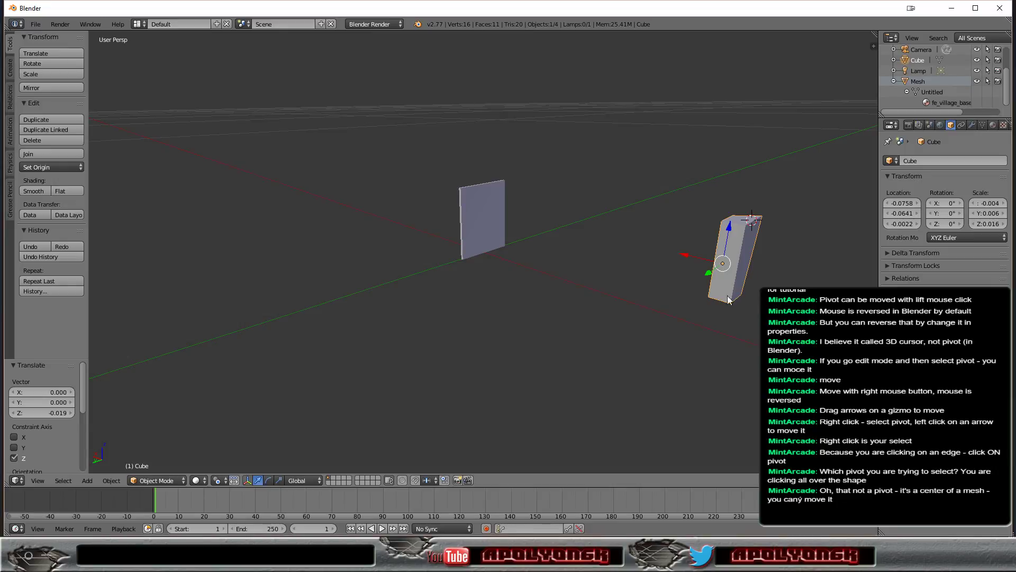
# Step: Switch the cube to Edit Mode and move a corner vertex along Z
pyautogui.click(174, 481)
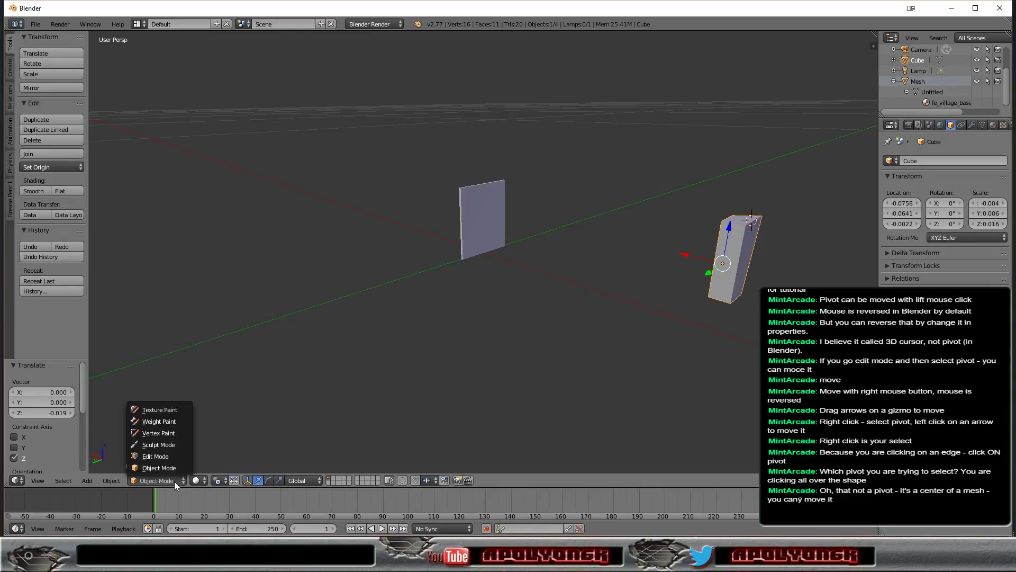
pyautogui.click(154, 458)
pyautogui.moveTo(714, 263); pyautogui.dragTo(722, 227)
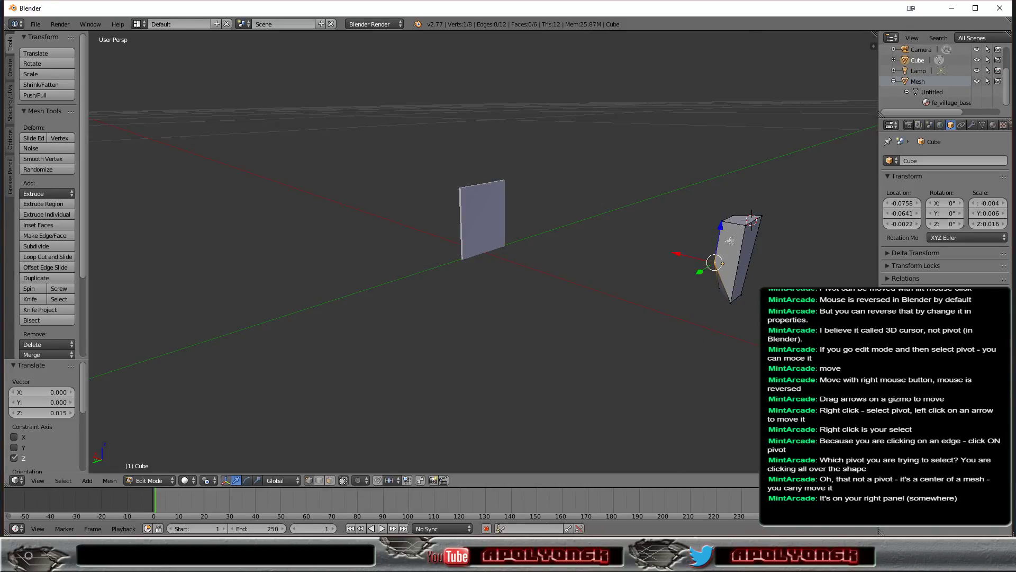
pyautogui.click(731, 302)
pyautogui.moveTo(717, 249)
pyautogui.mouseDown()
pyautogui.moveTo(746, 233)
pyautogui.moveTo(751, 251)
pyautogui.moveTo(752, 233)
pyautogui.mouseUp()
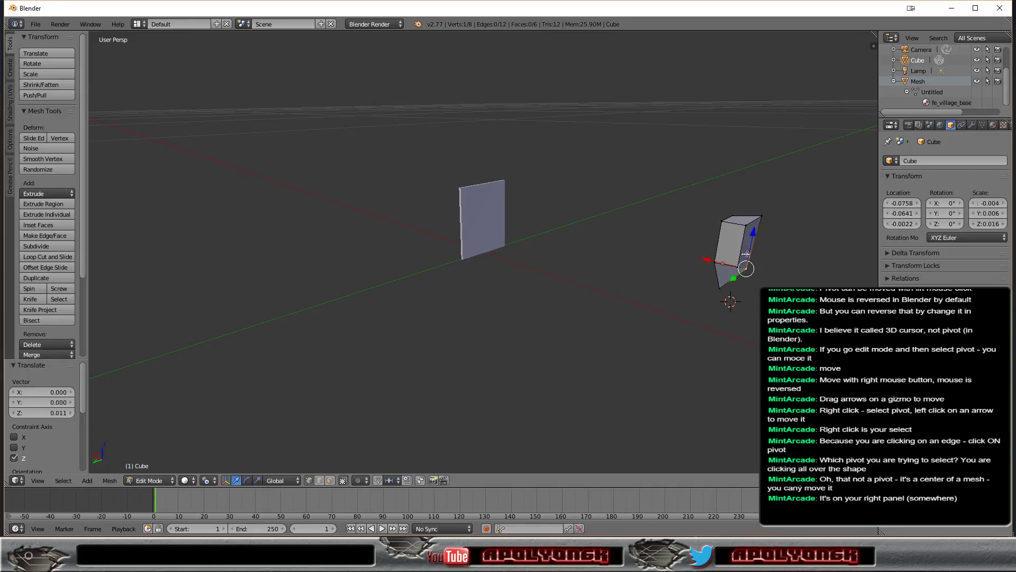
# Step: Move another corner vertex along Z, then return to Object Mode
pyautogui.click(721, 289)
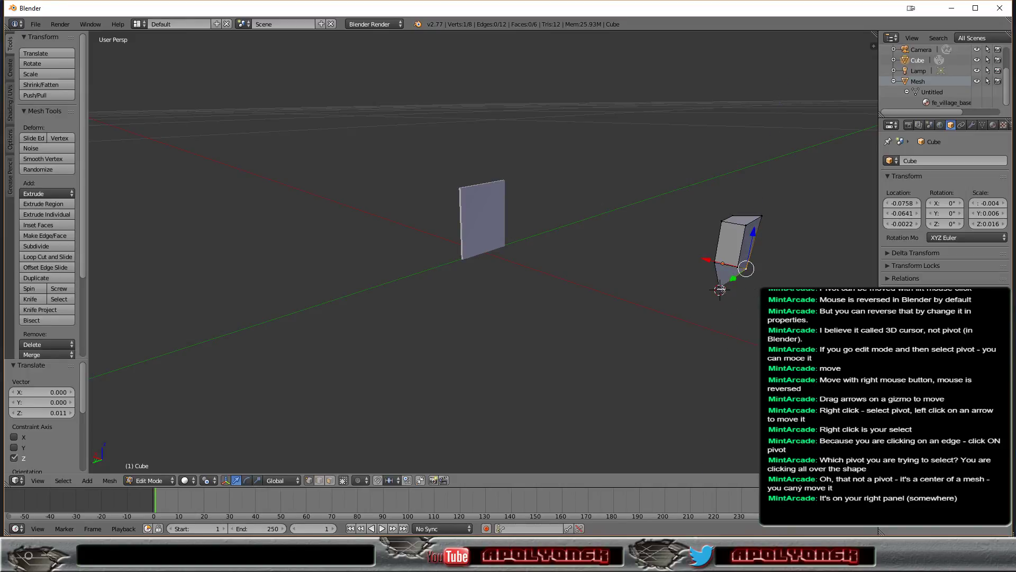
pyautogui.rightClick(720, 289)
pyautogui.moveTo(726, 254); pyautogui.dragTo(732, 221)
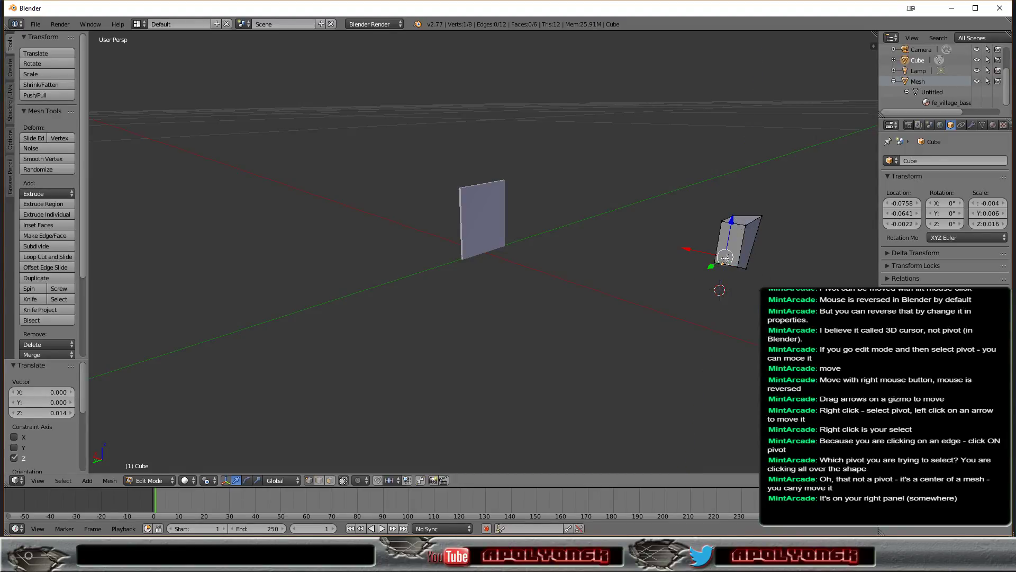
pyautogui.click(150, 480)
pyautogui.click(151, 480)
pyautogui.click(159, 467)
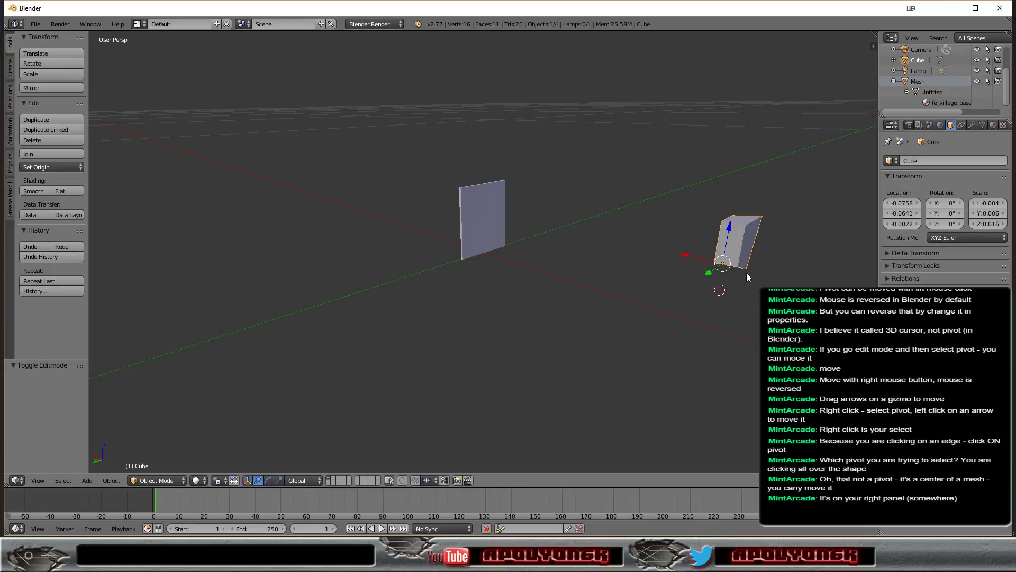
# Step: Hide the Camera with its Outliner eye icon, then select the reshaped cube
pyautogui.moveTo(748, 265)
pyautogui.mouseDown(button='middle')
pyautogui.moveTo(691, 264)
pyautogui.moveTo(667, 250)
pyautogui.moveTo(679, 255)
pyautogui.moveTo(647, 263)
pyautogui.mouseUp(button='middle')
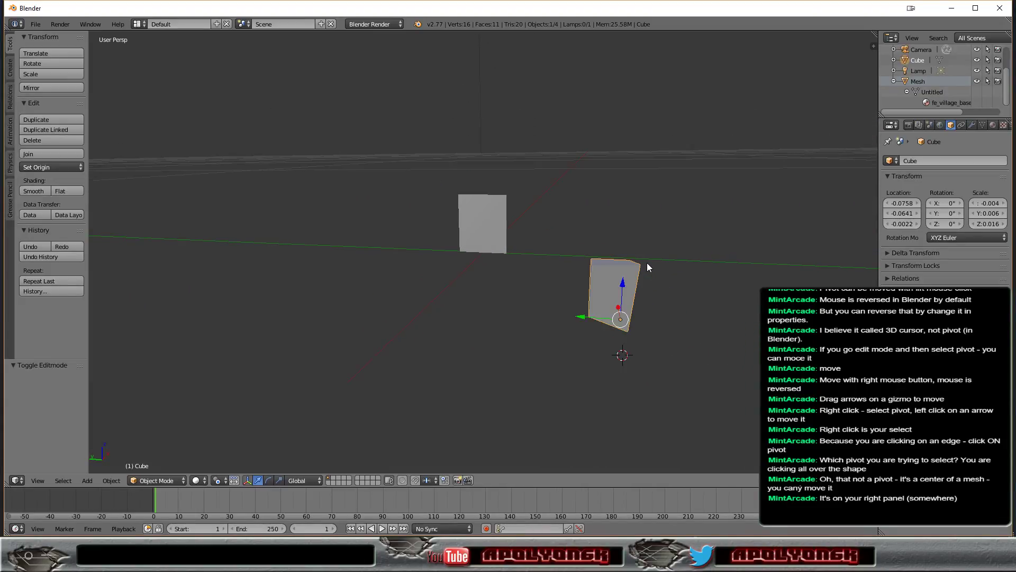
pyautogui.click(916, 49)
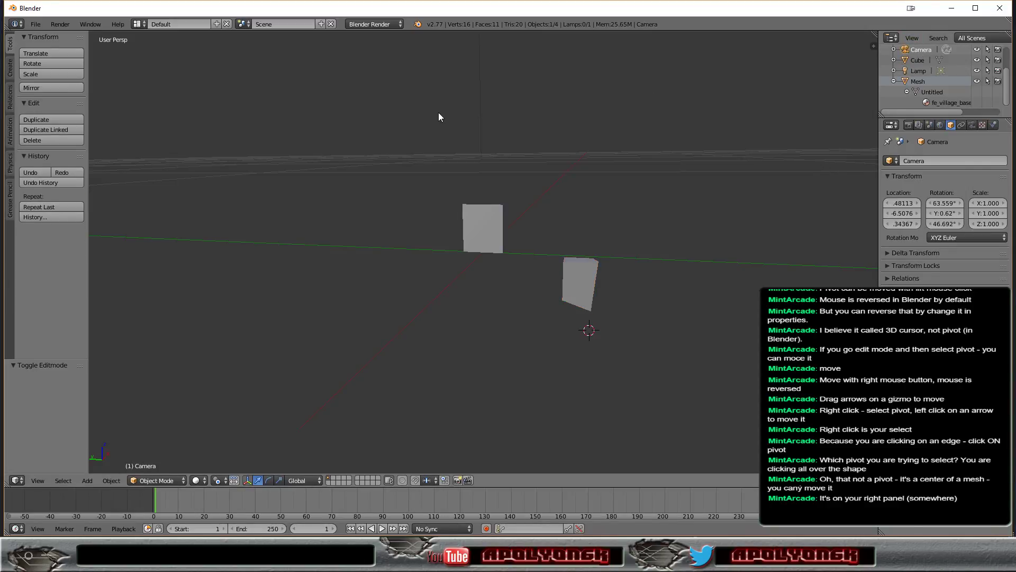
pyautogui.click(976, 50)
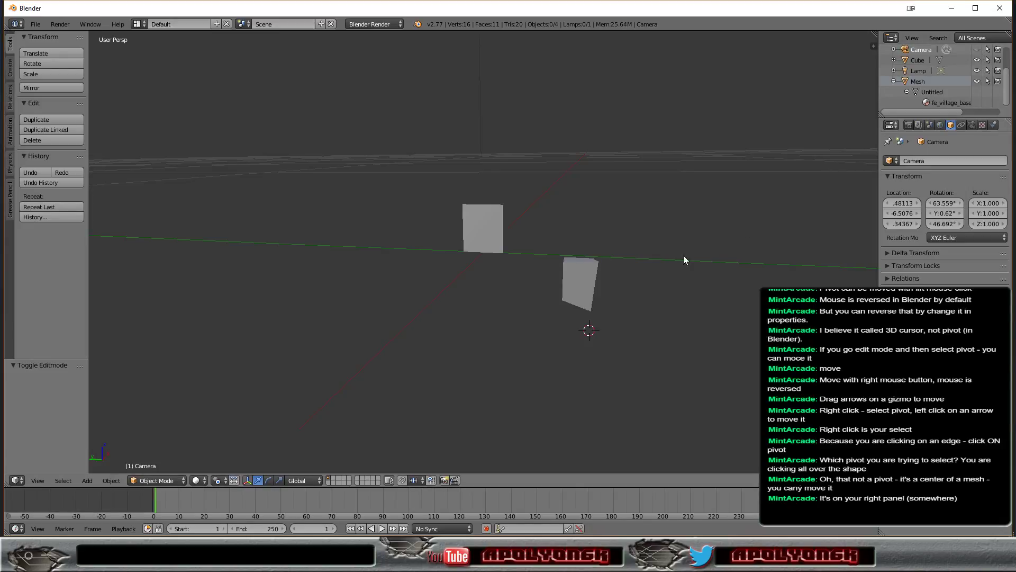
pyautogui.moveTo(684, 255)
pyautogui.mouseDown(button='middle')
pyautogui.moveTo(701, 259)
pyautogui.moveTo(621, 256)
pyautogui.moveTo(632, 250)
pyautogui.moveTo(547, 266)
pyautogui.mouseUp(button='middle')
pyautogui.scroll(2, 547, 271)
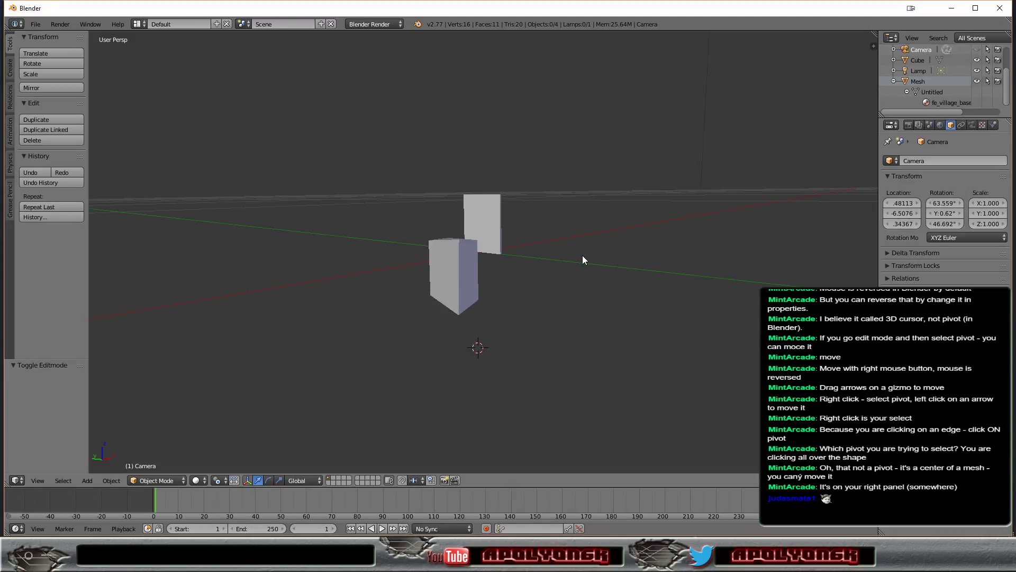
pyautogui.rightClick(444, 281)
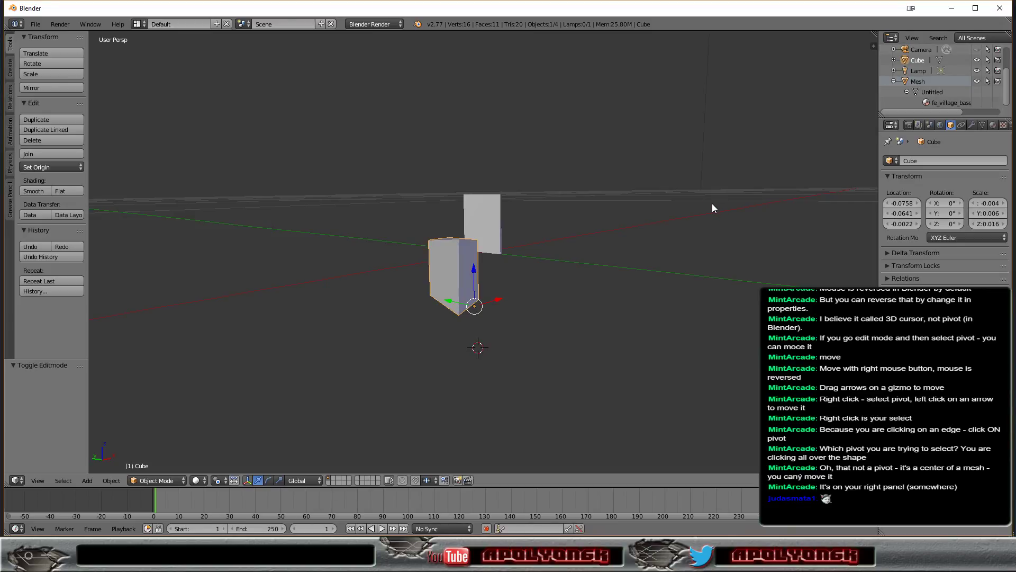
pyautogui.moveTo(551, 317)
pyautogui.mouseDown(button='middle')
pyautogui.moveTo(638, 293)
pyautogui.moveTo(558, 321)
pyautogui.mouseUp(button='middle')
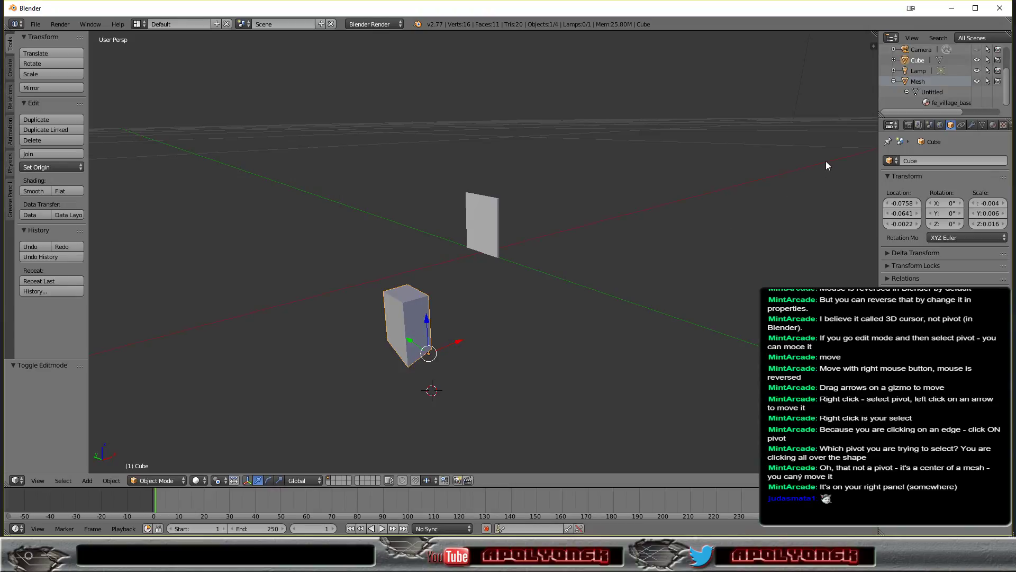
pyautogui.scroll(2, 895, 84)
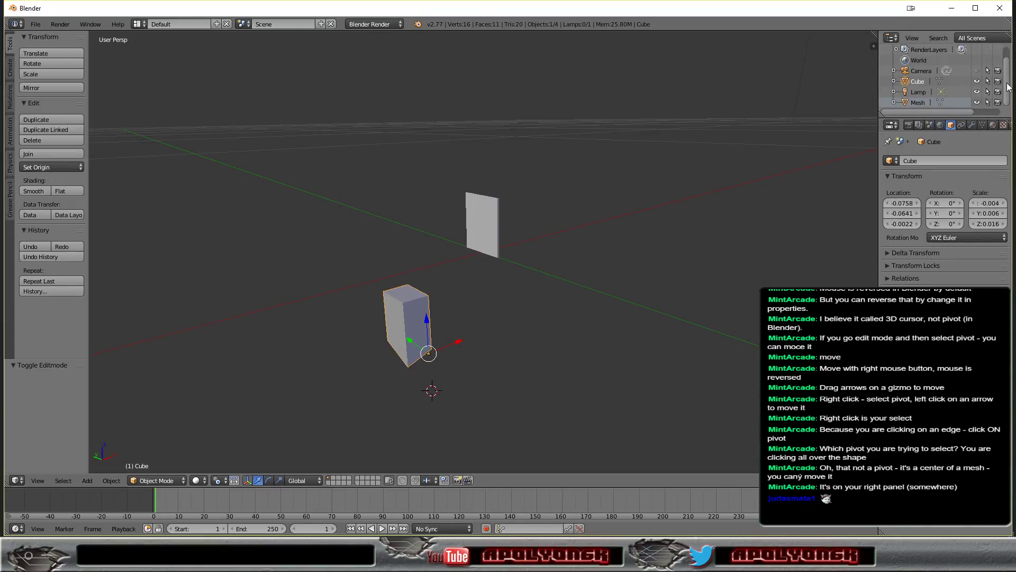
pyautogui.scroll(1, 1008, 85)
pyautogui.scroll(-1, 1009, 74)
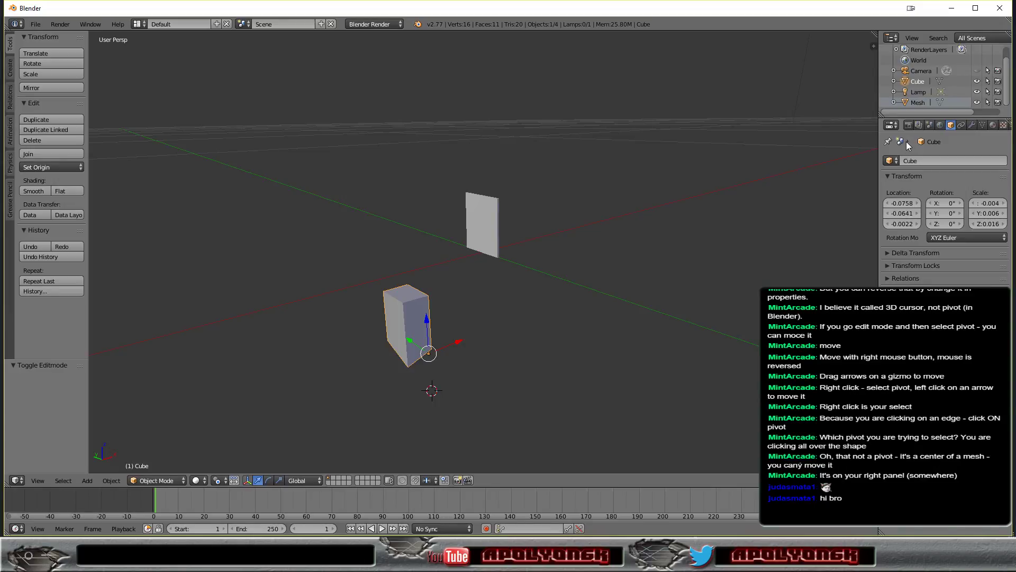
pyautogui.click(889, 142)
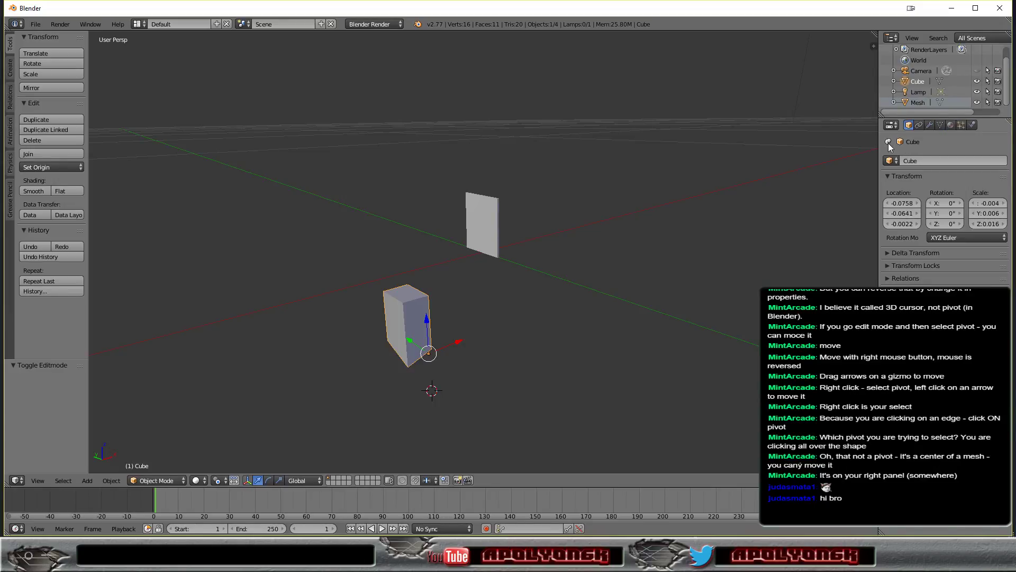
pyautogui.click(889, 143)
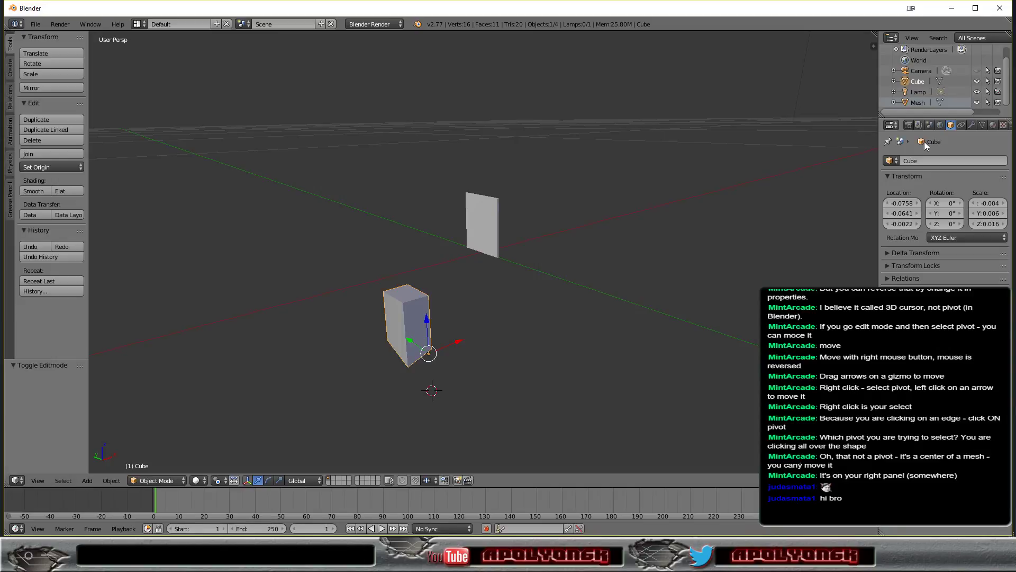
pyautogui.click(891, 161)
pyautogui.click(887, 266)
pyautogui.click(887, 266)
pyautogui.click(887, 278)
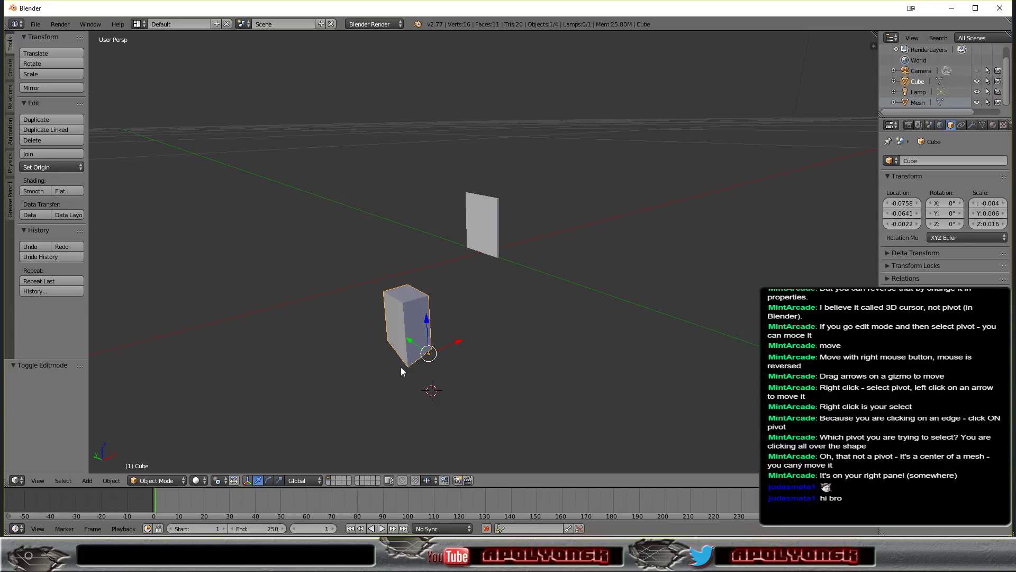
# Step: In Edit Mode, nudge one bottom vertex of the cube slightly along Z
pyautogui.click(154, 479)
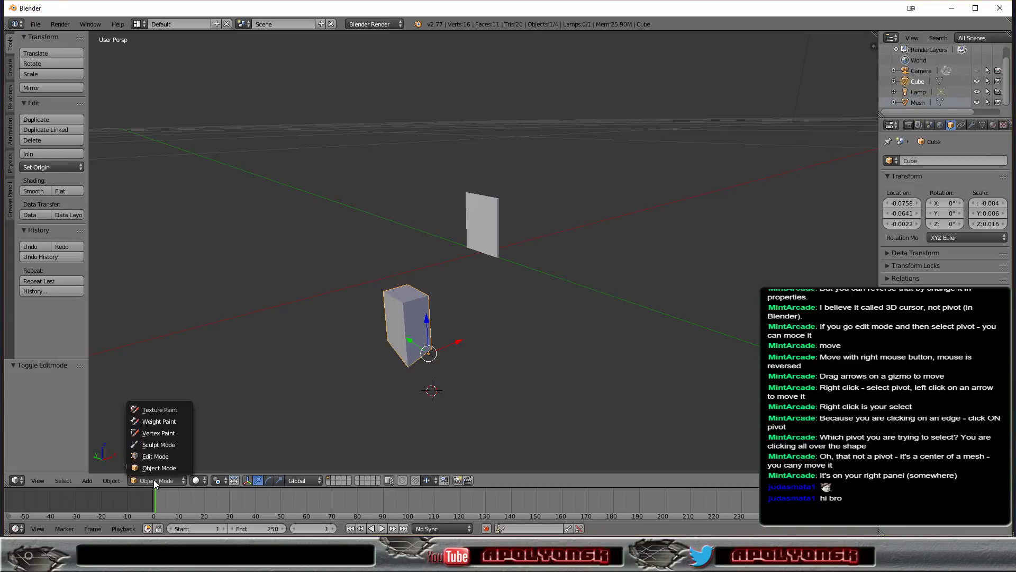
pyautogui.click(157, 460)
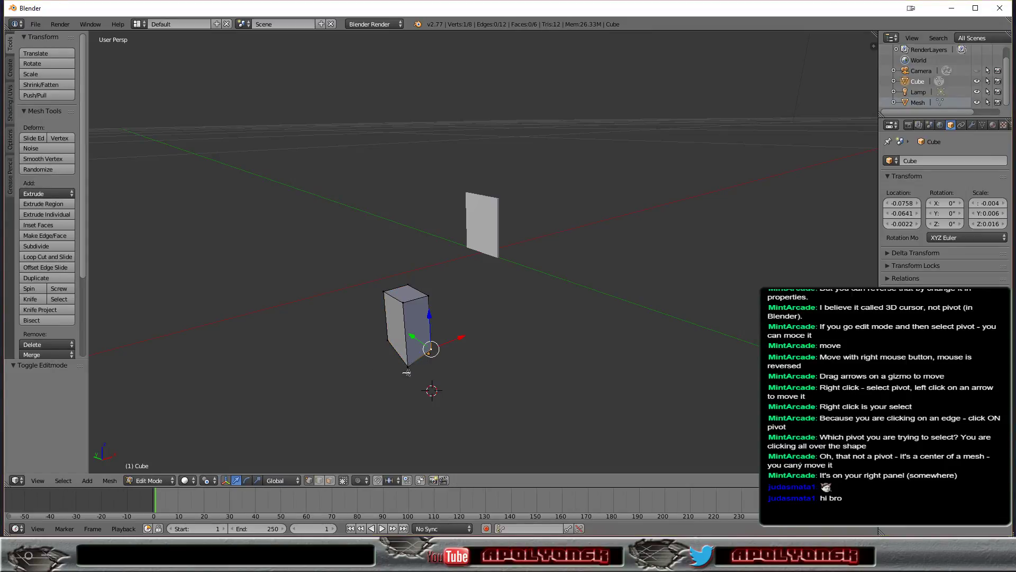
pyautogui.rightClick(407, 367)
pyautogui.moveTo(406, 334); pyautogui.dragTo(406, 325)
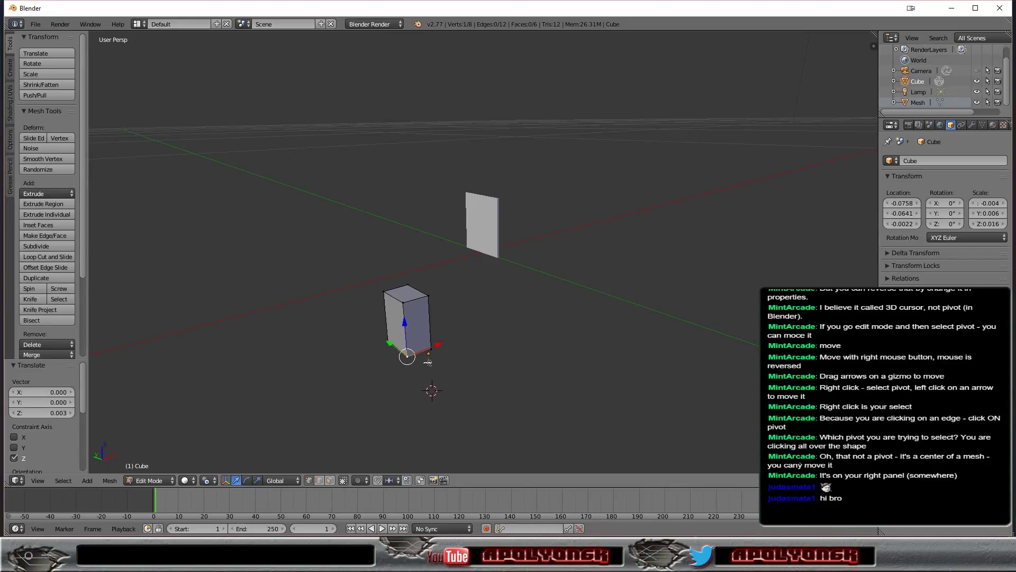
pyautogui.moveTo(442, 360)
pyautogui.mouseDown(button='middle')
pyautogui.moveTo(480, 354)
pyautogui.moveTo(491, 337)
pyautogui.moveTo(439, 353)
pyautogui.mouseUp(button='middle')
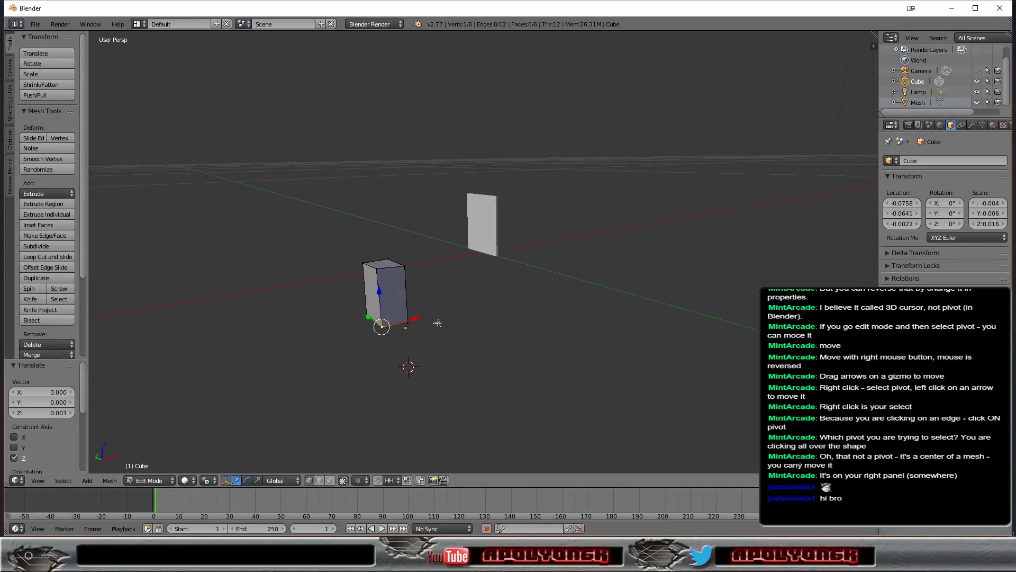
pyautogui.moveTo(410, 303); pyautogui.dragTo(443, 295, button='middle')
# Step: Dismiss the X delete menu without deleting and return to Object Mode
pyautogui.press('x')
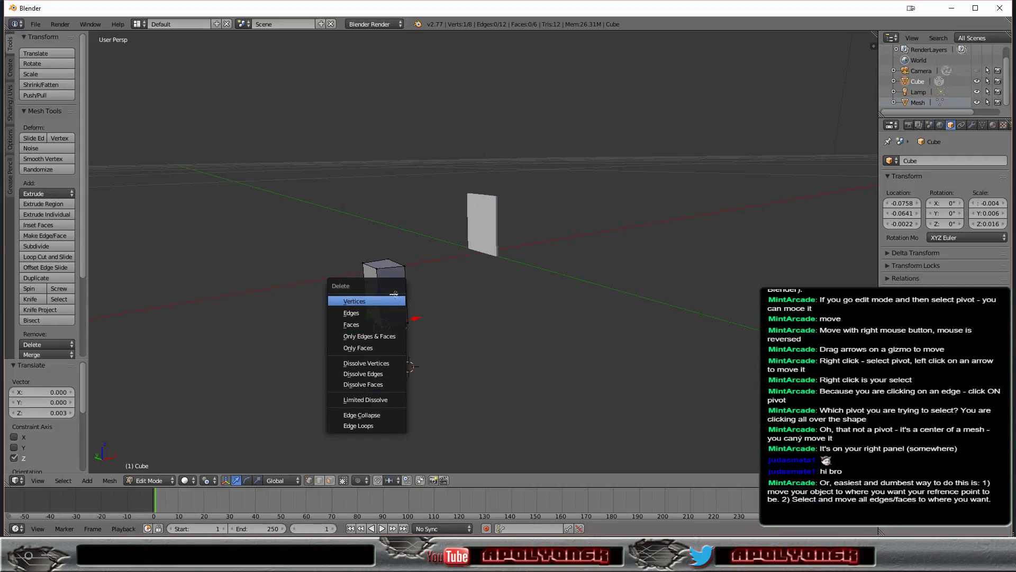
pyautogui.click(434, 284)
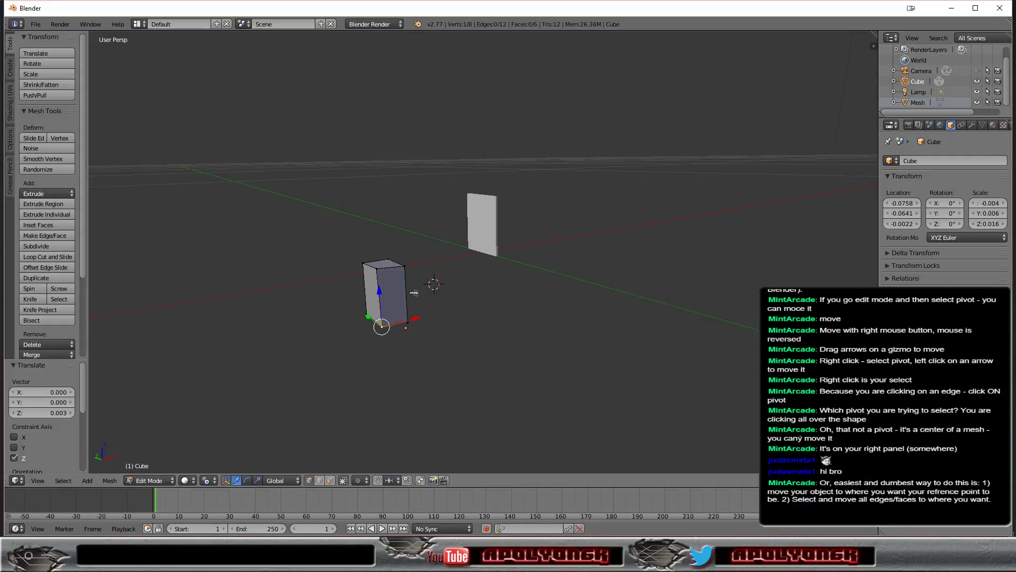
pyautogui.click(166, 481)
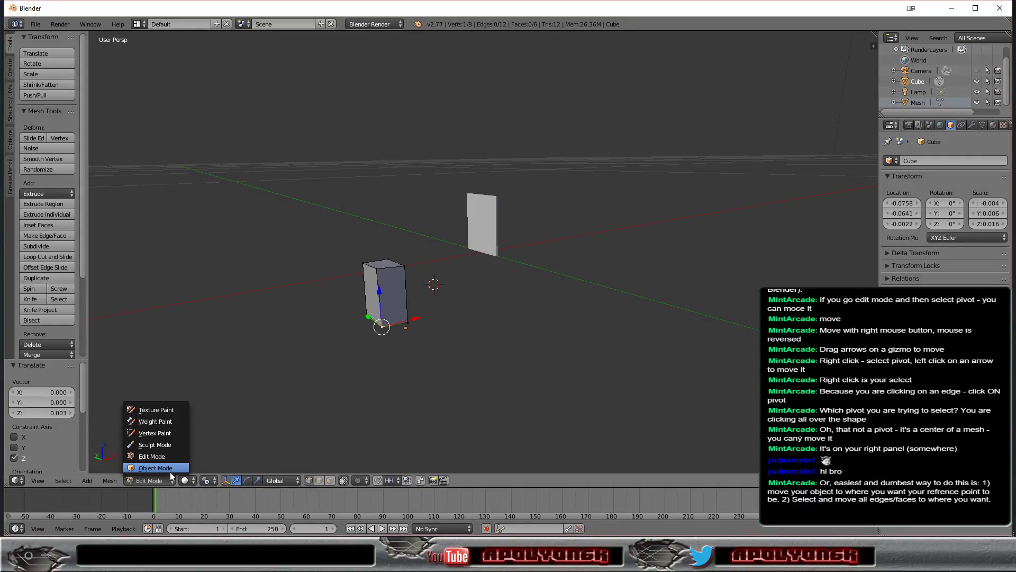
pyautogui.click(169, 472)
# Step: Delete the old cube, add a fresh default Cube primitive, and zoom out
pyautogui.press('x')
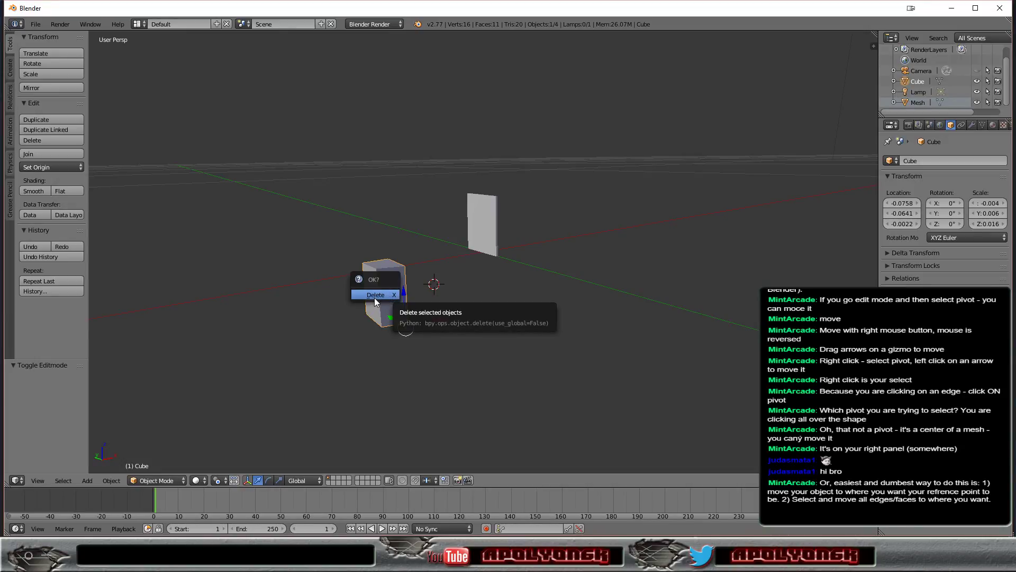
pyautogui.click(374, 299)
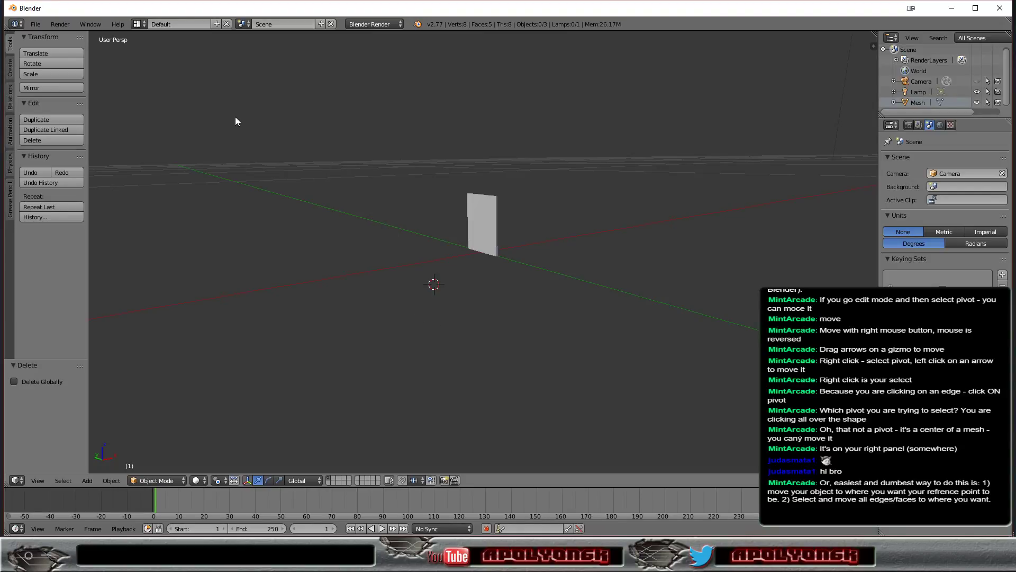
pyautogui.click(10, 70)
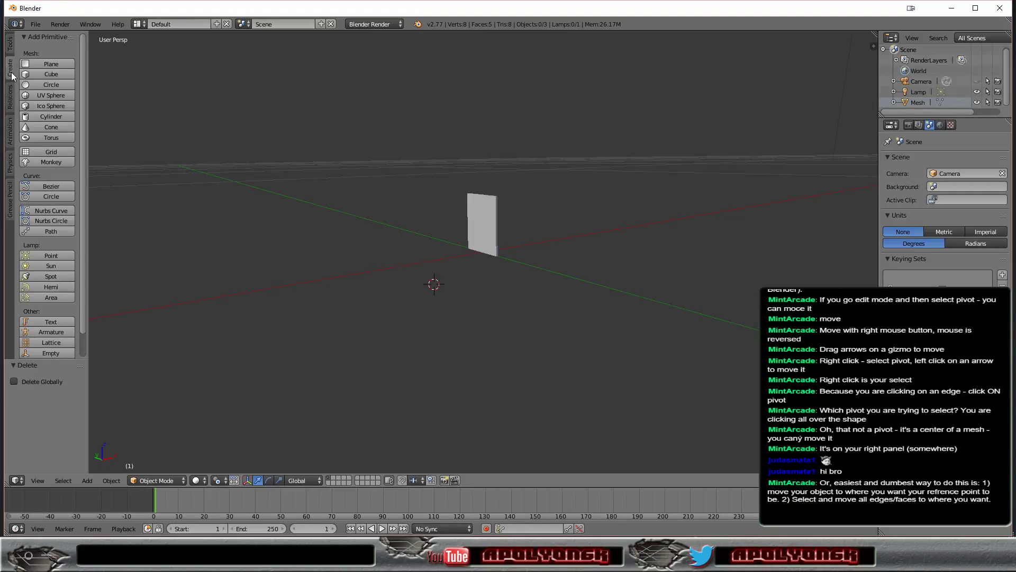
pyautogui.click(29, 79)
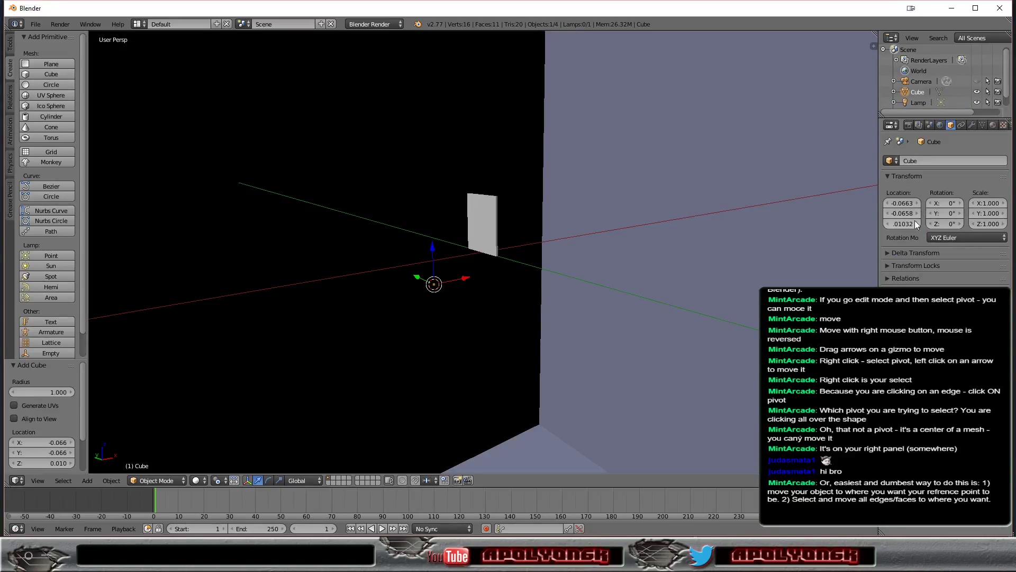
pyautogui.scroll(-2, 567, 288)
pyautogui.scroll(-1, 567, 291)
pyautogui.scroll(-2, 565, 286)
pyautogui.scroll(-2, 572, 278)
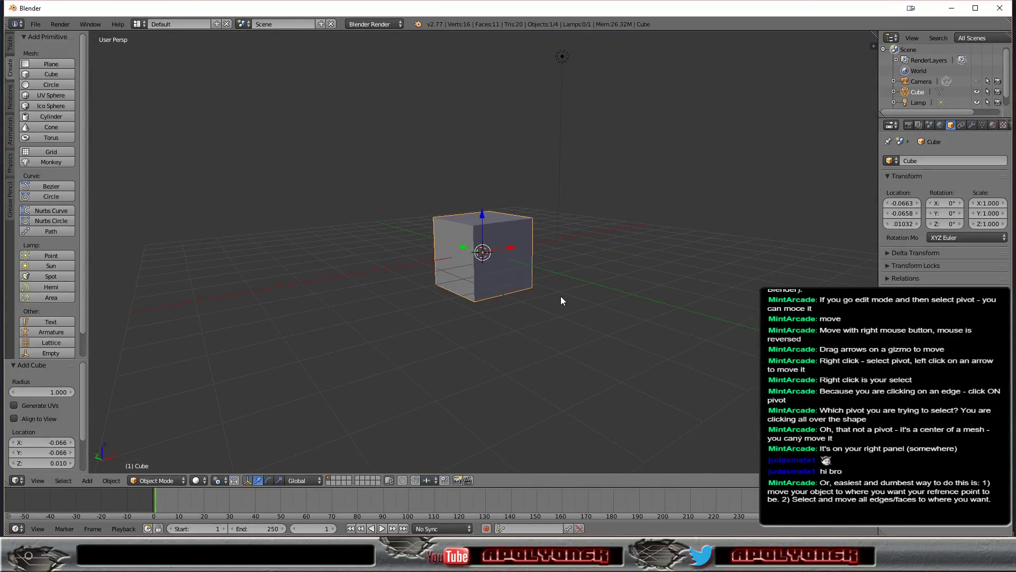
# Step: Orbit and zoom the view to face the new cube
pyautogui.moveTo(545, 294)
pyautogui.mouseDown(button='middle')
pyautogui.moveTo(563, 315)
pyautogui.moveTo(726, 361)
pyautogui.moveTo(742, 297)
pyautogui.moveTo(640, 280)
pyautogui.moveTo(564, 298)
pyautogui.mouseUp(button='middle')
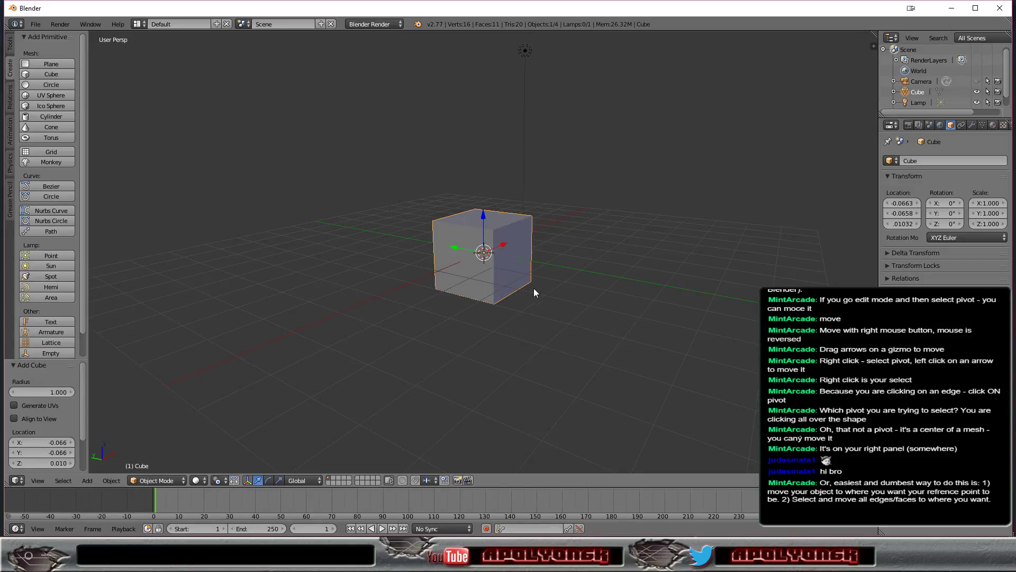
pyautogui.scroll(1, 560, 290)
pyautogui.scroll(2, 557, 297)
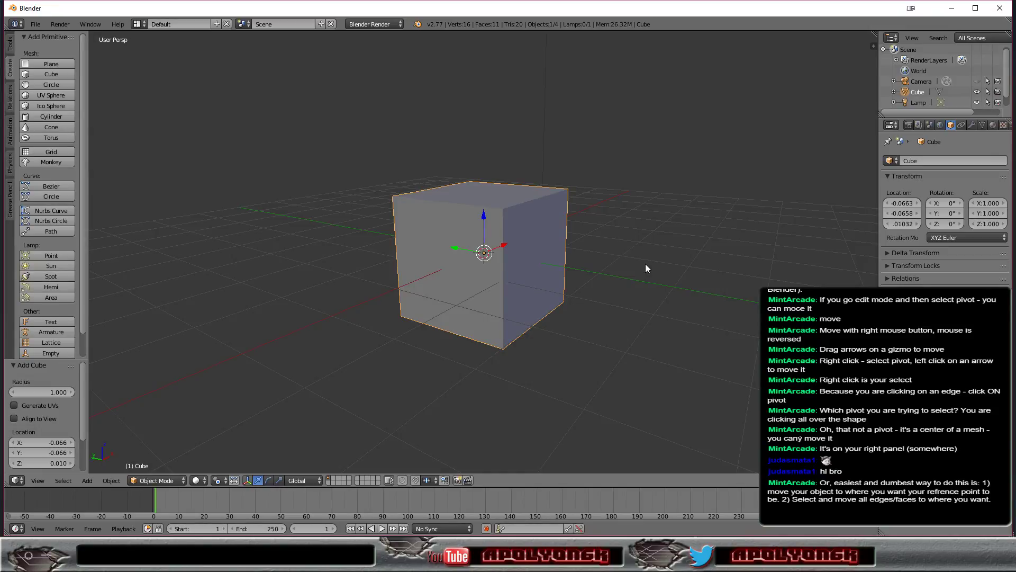
# Step: Set the new cube's Location X, Y and Z to 0 in the Transform panel
pyautogui.click(906, 224)
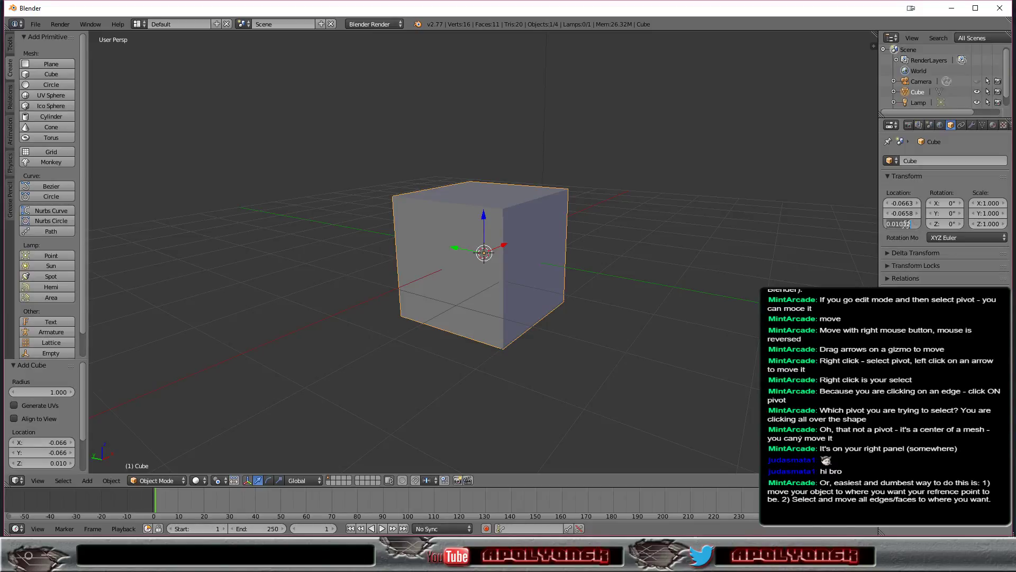
pyautogui.write('0')
pyautogui.press('Return')
pyautogui.click(908, 214)
pyautogui.write('0')
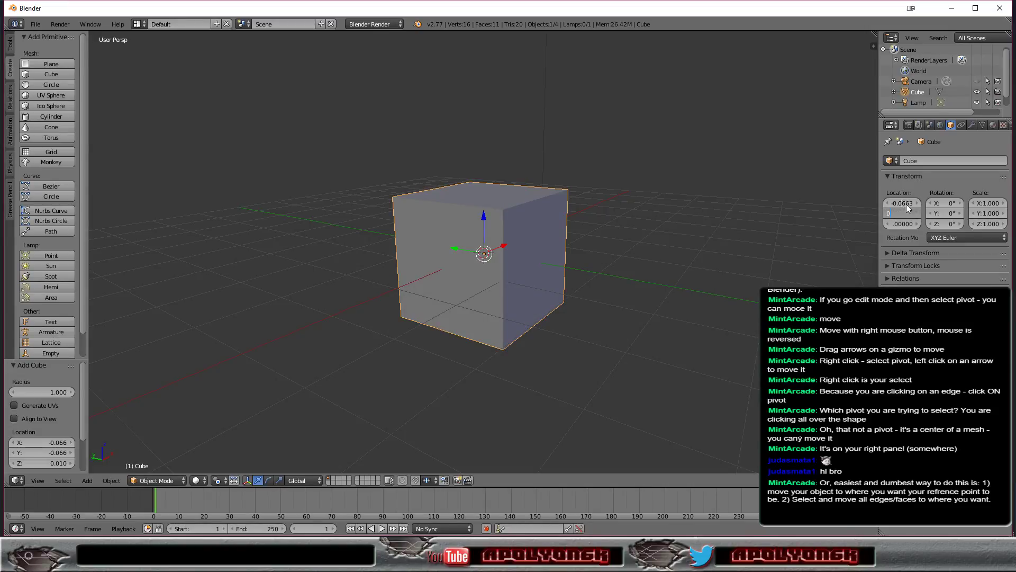
pyautogui.press('Return')
pyautogui.click(906, 203)
pyautogui.write('00')
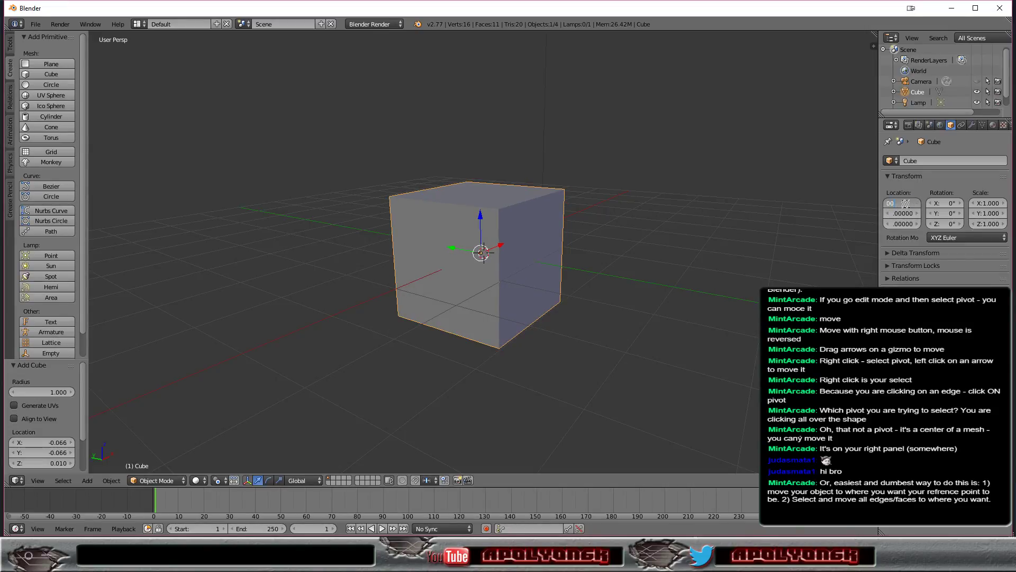
pyautogui.press('Return')
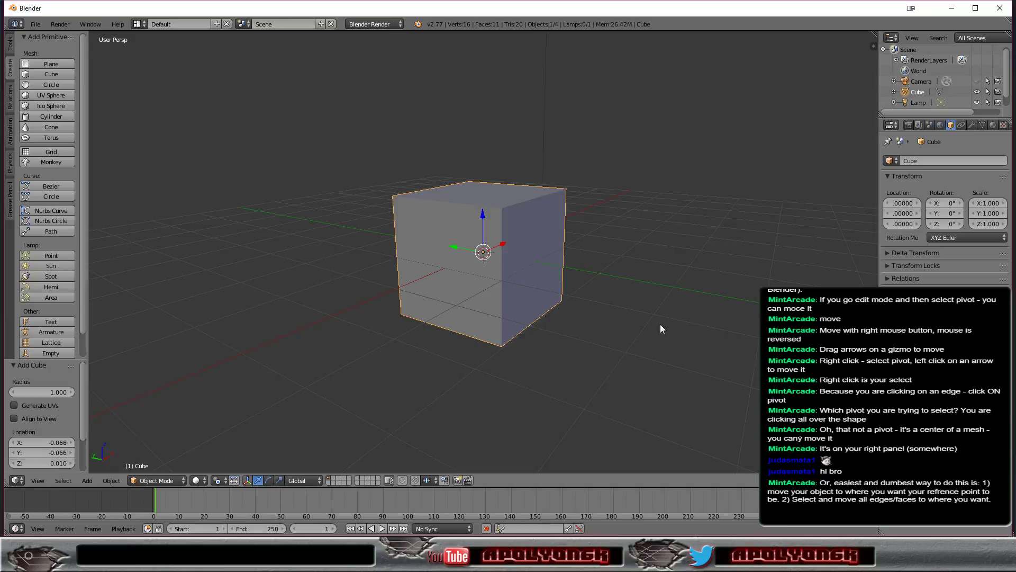
pyautogui.click(145, 482)
# Step: Put the cube in Edit Mode, show the Tools tab, and select a corner vertex
pyautogui.click(151, 456)
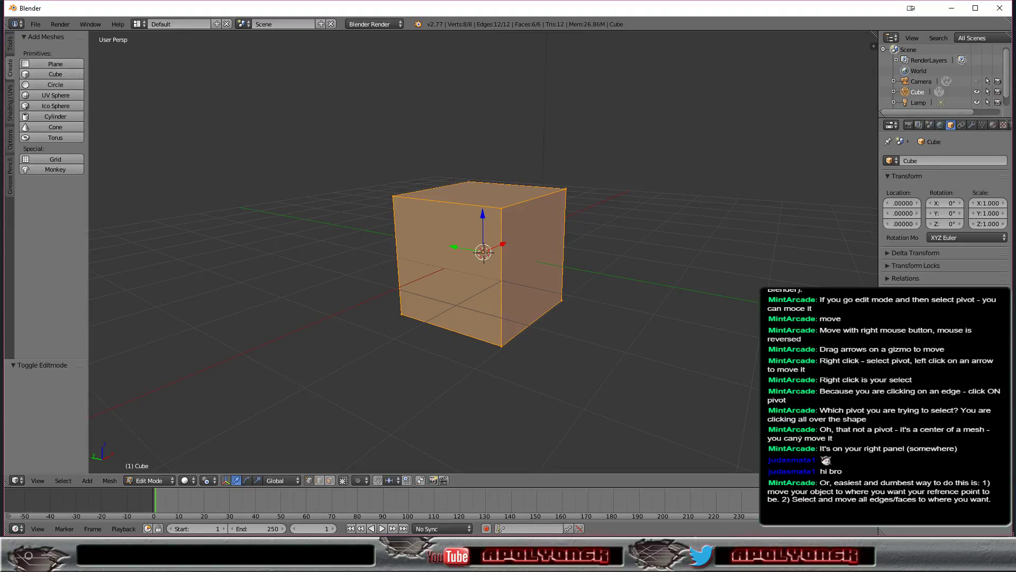
pyautogui.click(9, 45)
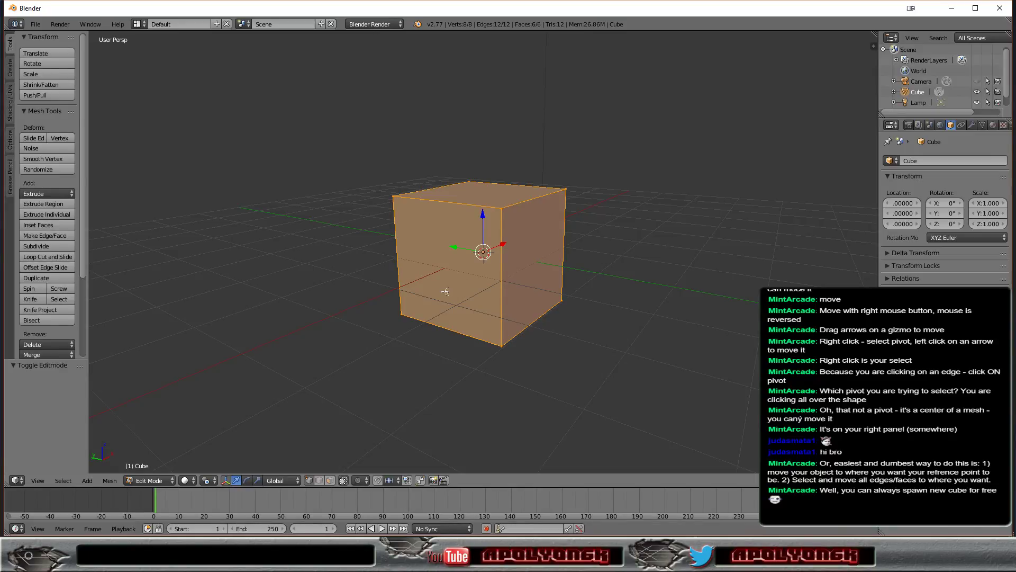
pyautogui.click(446, 293)
pyautogui.rightClick(393, 196)
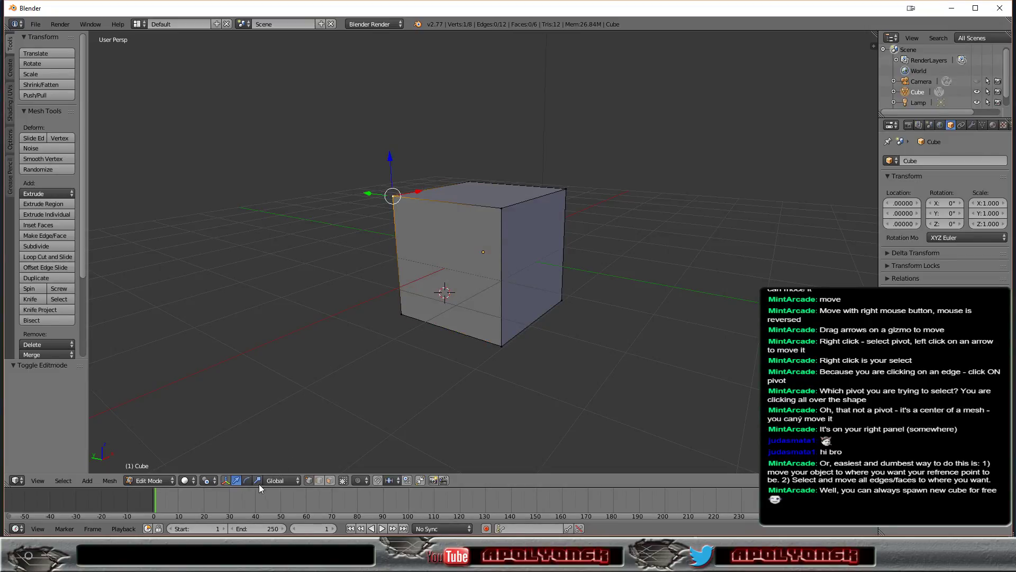
# Step: In face select mode, push the cube's front face back along X
pyautogui.click(329, 481)
pyautogui.rightClick(453, 268)
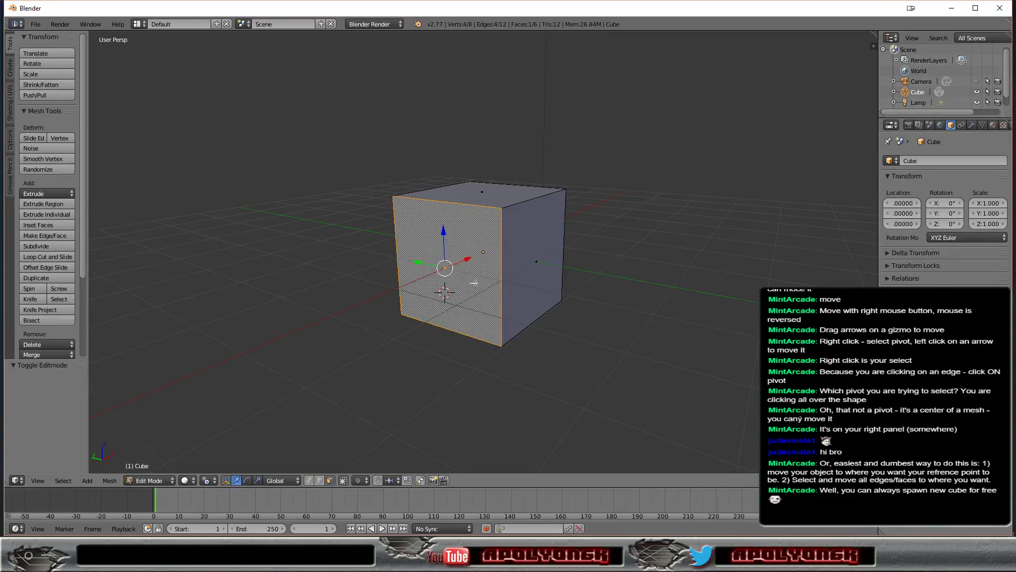
pyautogui.moveTo(469, 260); pyautogui.dragTo(517, 234)
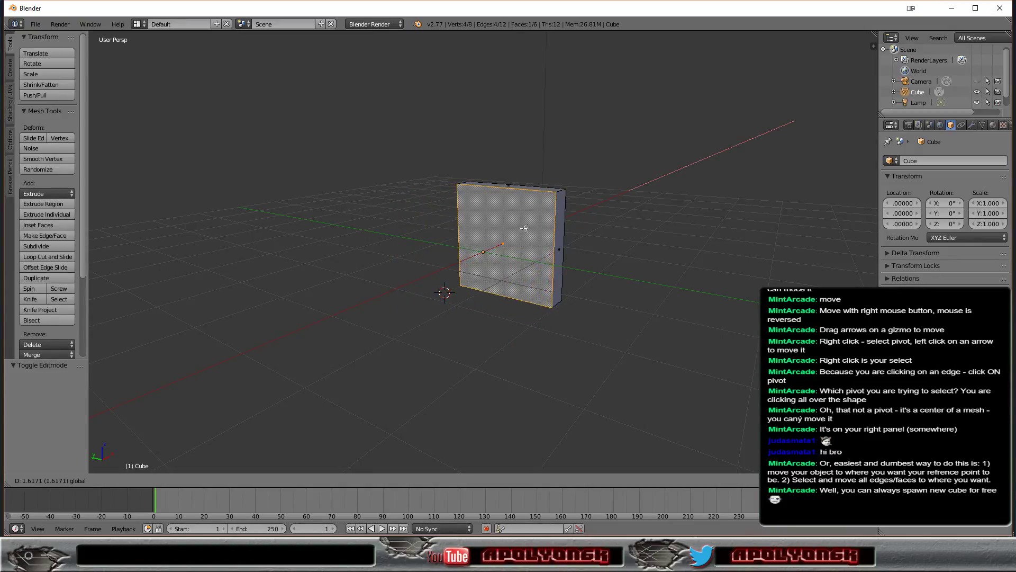
pyautogui.moveTo(516, 233); pyautogui.dragTo(524, 228)
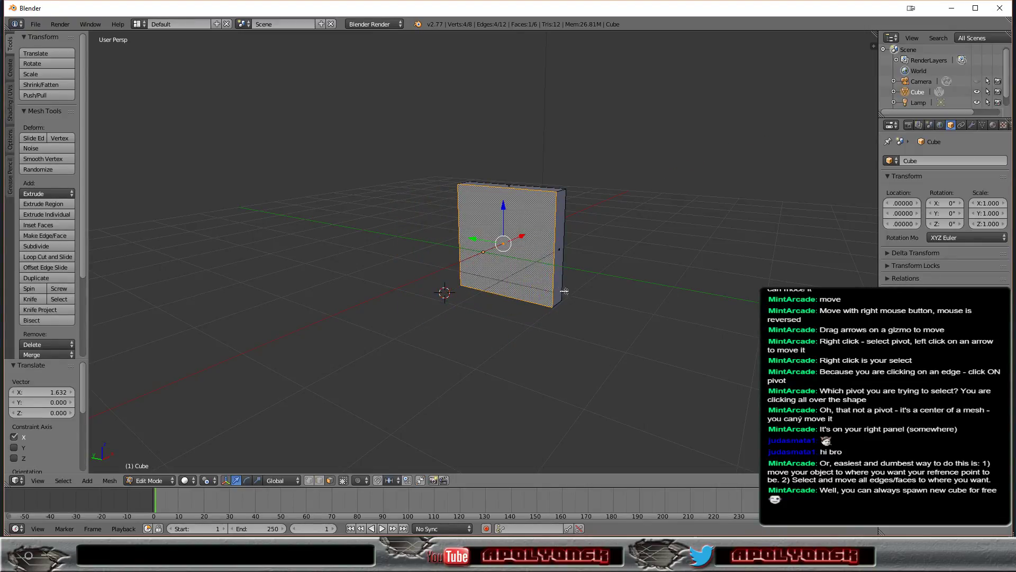
pyautogui.moveTo(599, 277)
pyautogui.mouseDown(button='middle')
pyautogui.moveTo(635, 196)
pyautogui.moveTo(662, 172)
pyautogui.mouseUp(button='middle')
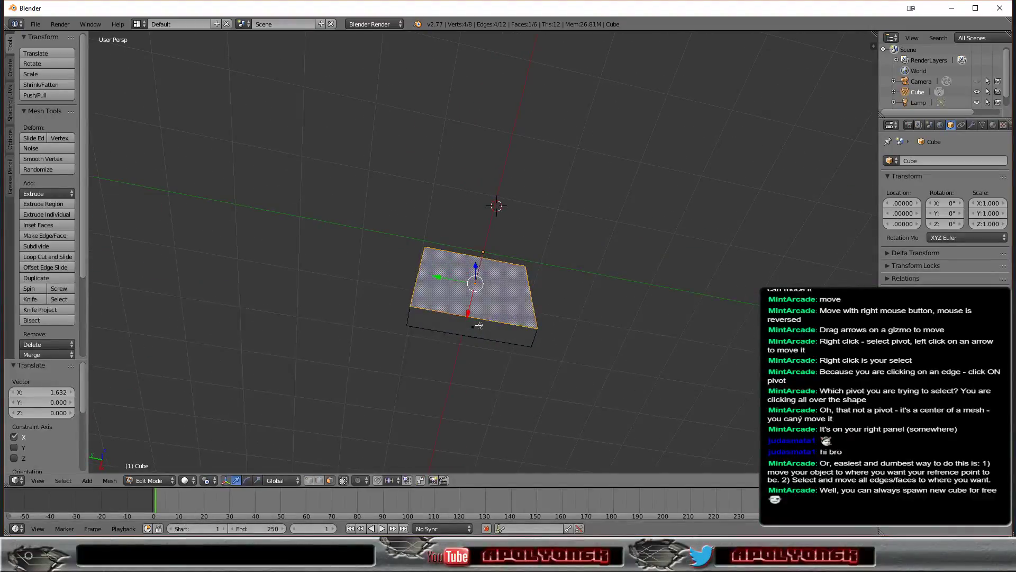
pyautogui.moveTo(536, 302); pyautogui.dragTo(516, 373, button='middle')
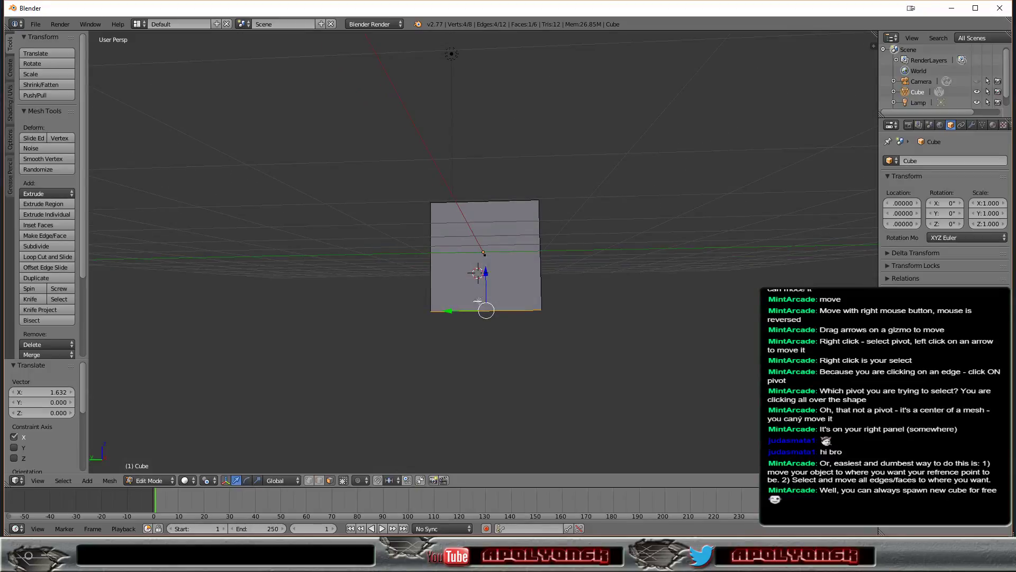
# Step: Move the bottom edge along Z, ending at -0.086, to leave a thin slab
pyautogui.moveTo(485, 272); pyautogui.dragTo(492, 215)
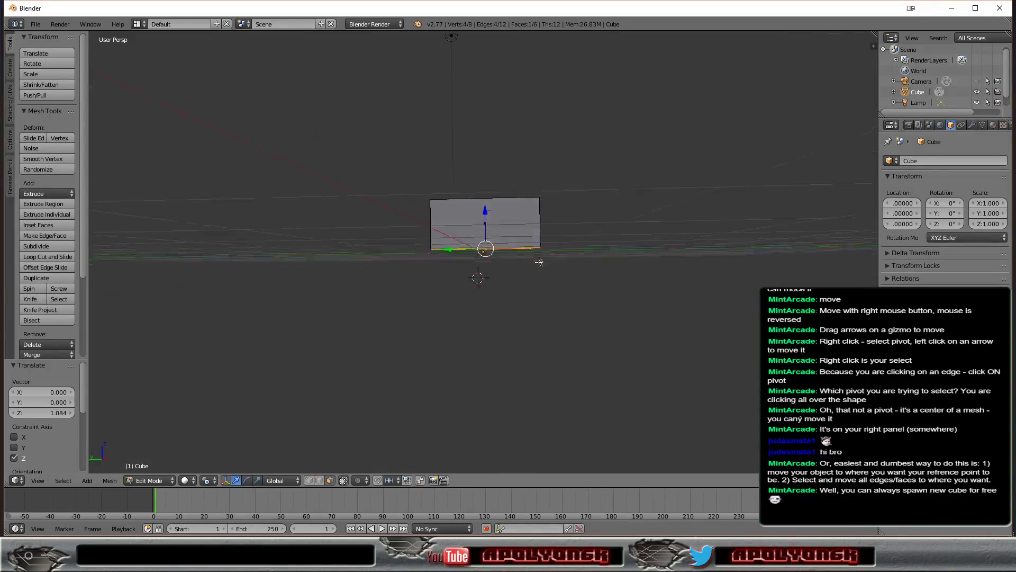
pyautogui.moveTo(492, 215)
pyautogui.mouseDown(button='middle')
pyautogui.moveTo(434, 282)
pyautogui.moveTo(419, 277)
pyautogui.moveTo(429, 277)
pyautogui.mouseUp(button='middle')
pyautogui.scroll(3, 524, 277)
pyautogui.scroll(4, 523, 281)
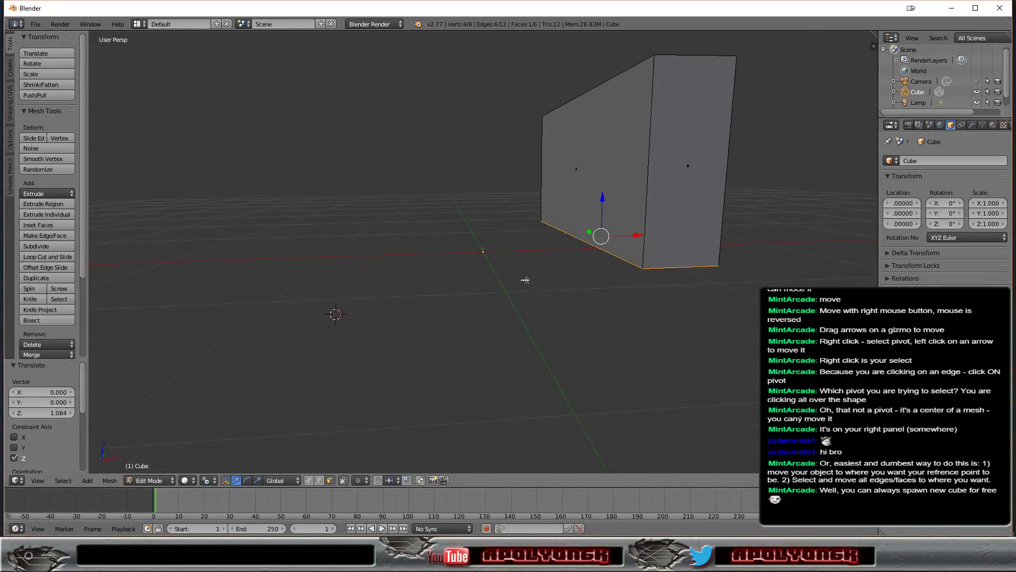
pyautogui.moveTo(602, 197); pyautogui.dragTo(597, 210)
pyautogui.moveTo(597, 210)
pyautogui.mouseDown(button='middle')
pyautogui.moveTo(655, 241)
pyautogui.moveTo(567, 276)
pyautogui.mouseUp(button='middle')
# Step: Move the slab's right and left side faces along Y and X to narrow it
pyautogui.rightClick(694, 275)
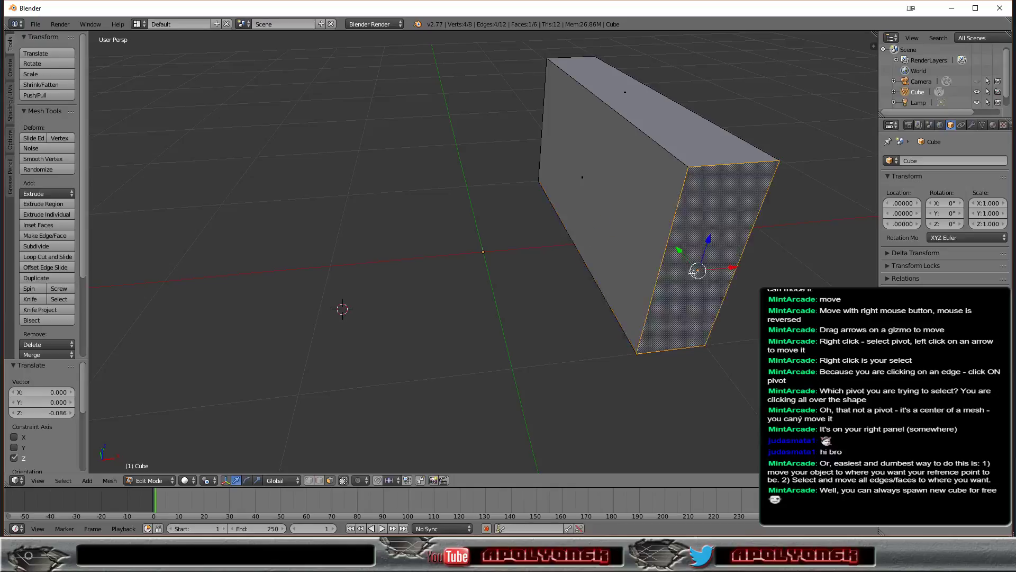
pyautogui.moveTo(680, 250); pyautogui.dragTo(619, 159)
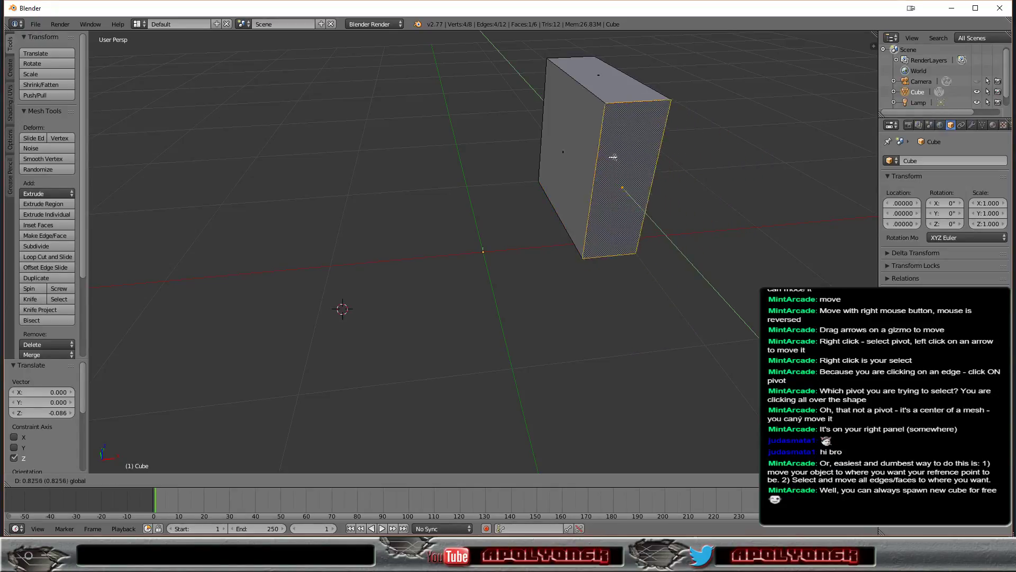
pyautogui.moveTo(543, 156); pyautogui.dragTo(733, 160, button='middle')
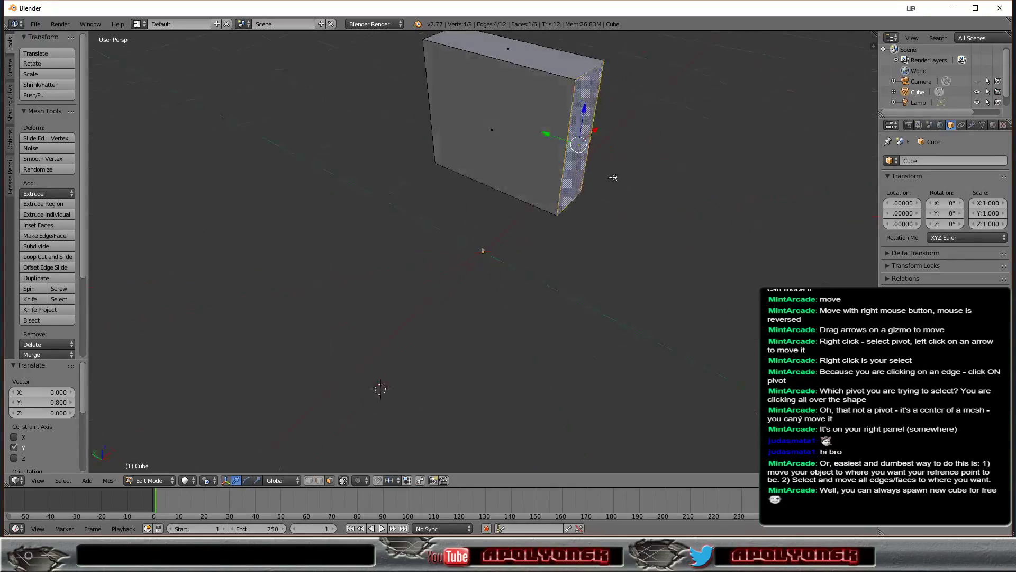
pyautogui.rightClick(262, 218)
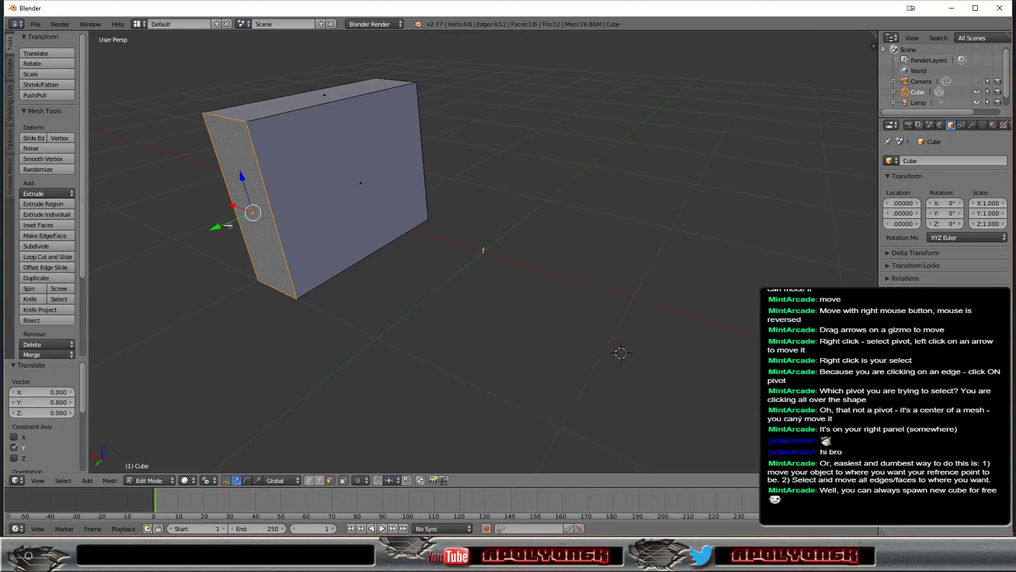
pyautogui.moveTo(215, 232); pyautogui.dragTo(340, 178)
pyautogui.rightClick(409, 111)
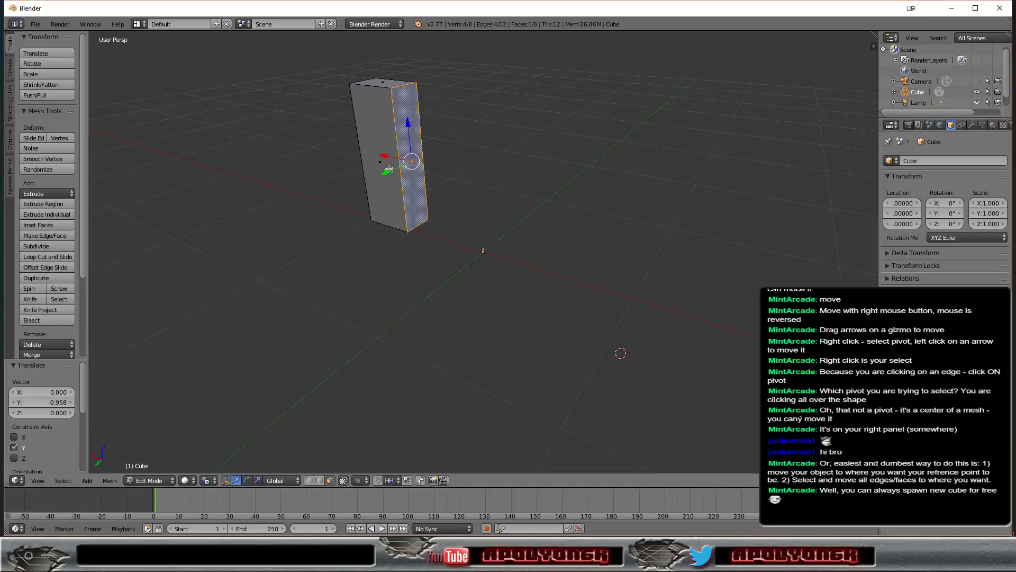
pyautogui.moveTo(387, 157); pyautogui.dragTo(361, 154)
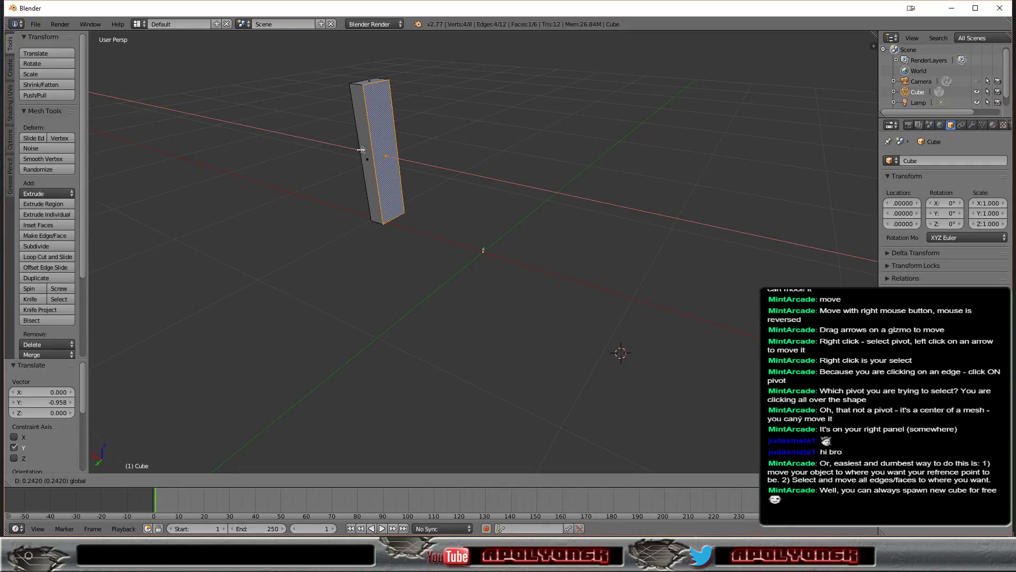
# Step: Lower the top face to flatten the box and shift it 0.159 along Y beside the plane
pyautogui.rightClick(372, 83)
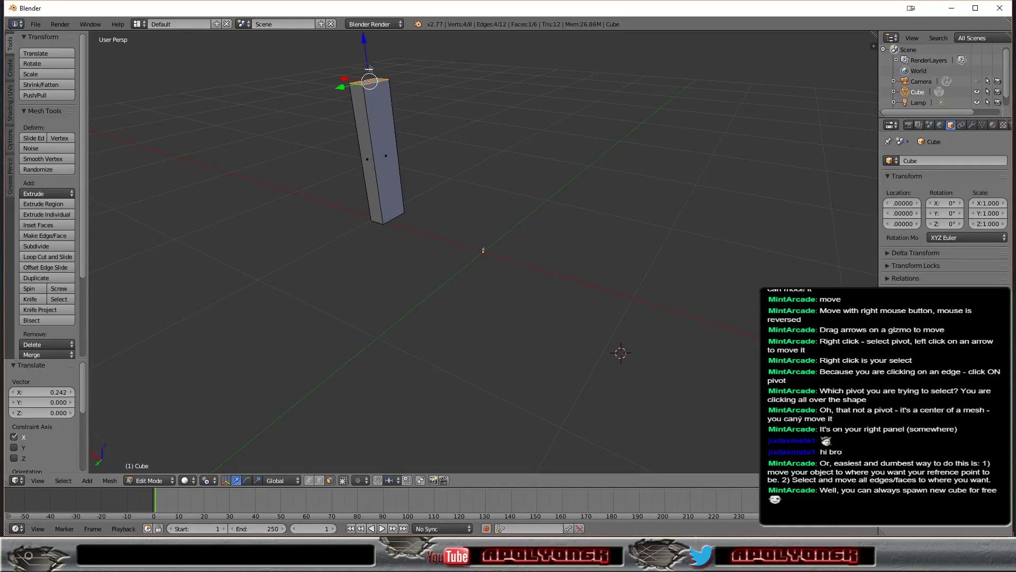
pyautogui.moveTo(366, 43); pyautogui.dragTo(373, 173)
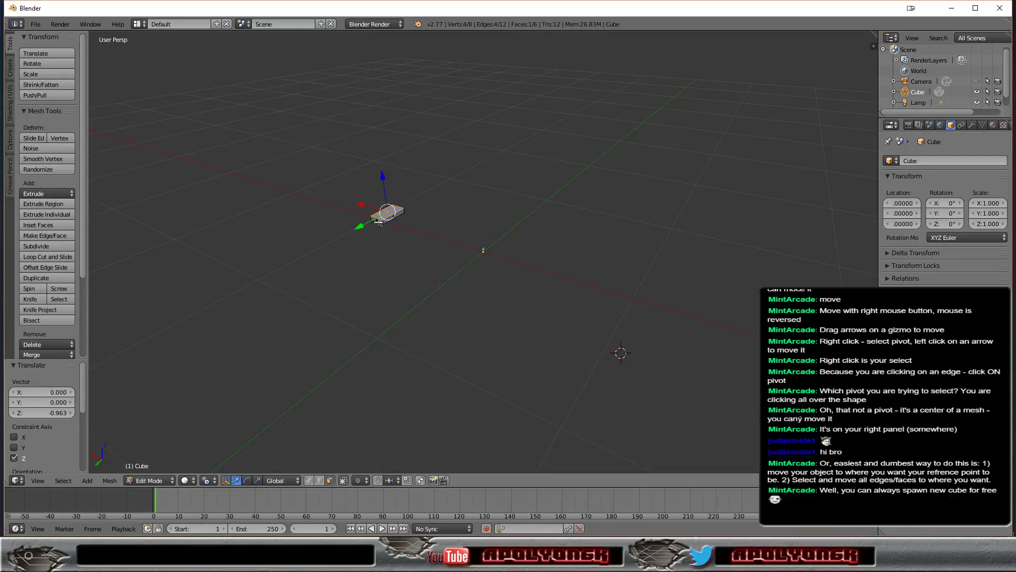
pyautogui.moveTo(359, 227); pyautogui.dragTo(353, 234)
pyautogui.moveTo(444, 205); pyautogui.dragTo(288, 199, button='middle')
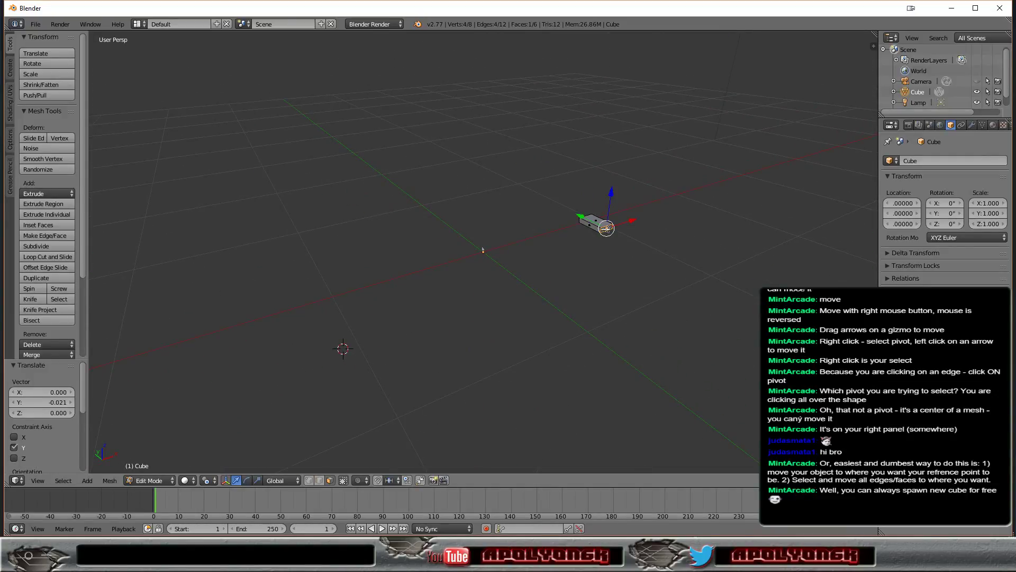
pyautogui.moveTo(584, 217); pyautogui.dragTo(582, 265)
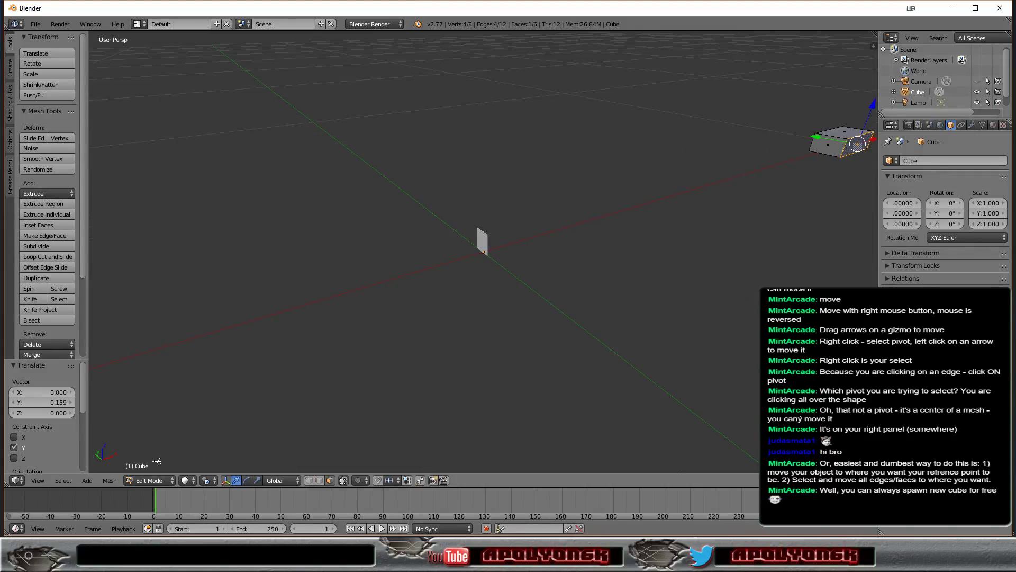
# Step: Return to Object Mode, set the 3D cursor on the box, and cancel a trial move
pyautogui.click(157, 482)
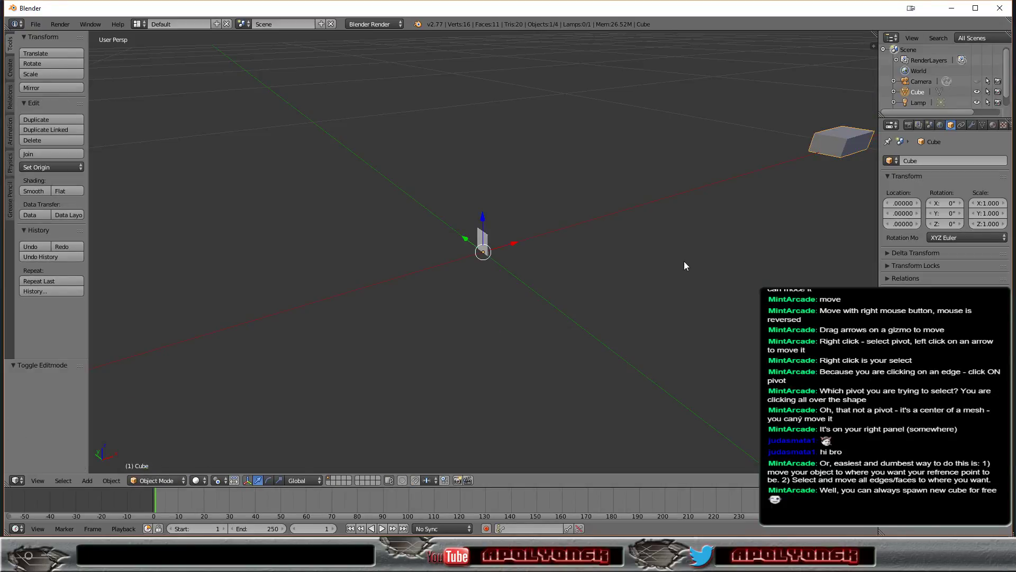
pyautogui.click(836, 142)
pyautogui.click(48, 53)
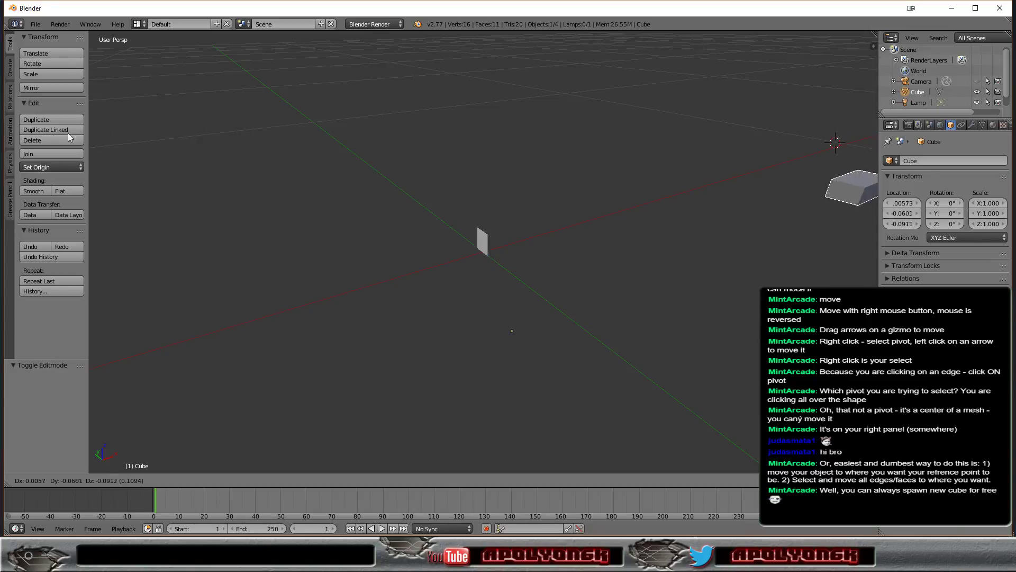
pyautogui.rightClick(329, 237)
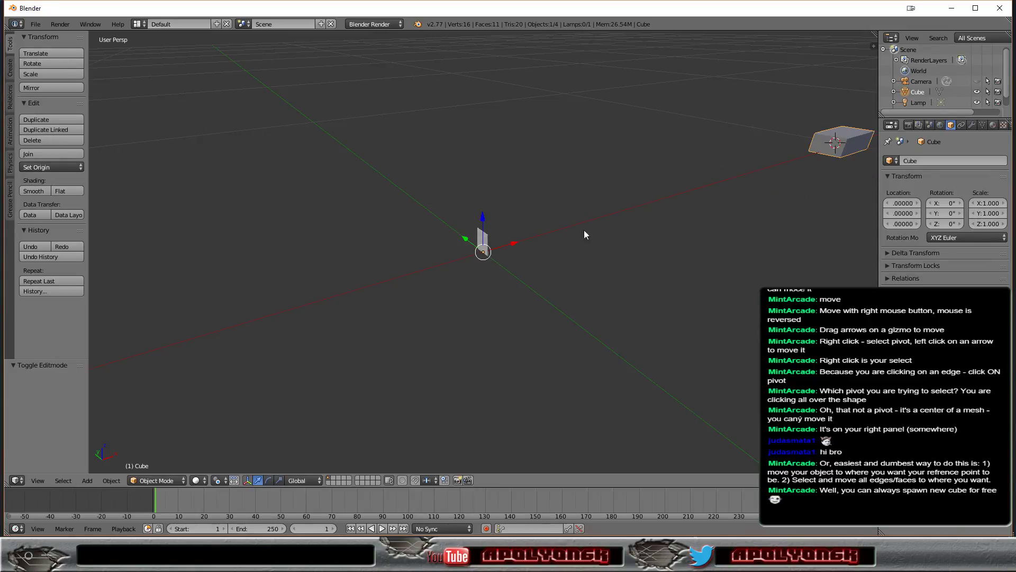